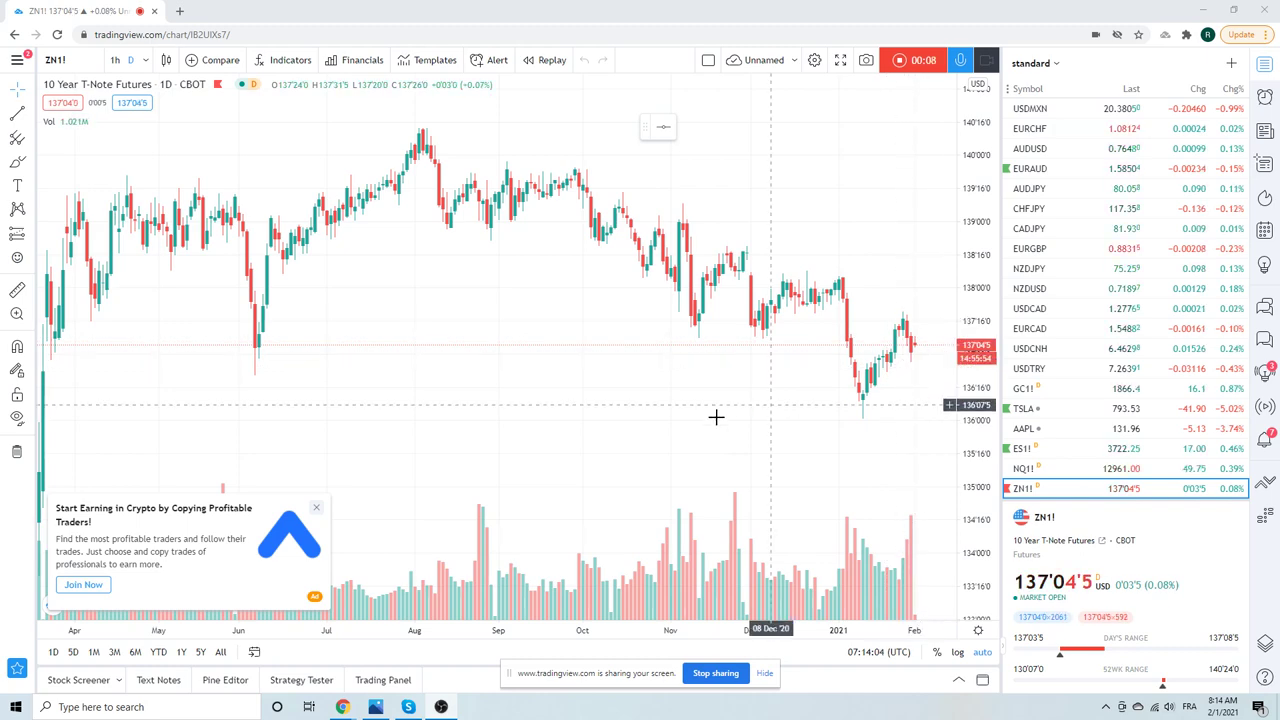
Examine the daily 10 Year T-Note Futures chart and open the EURUSD chart from the watchlist
scroll(714, 418, up, 2)
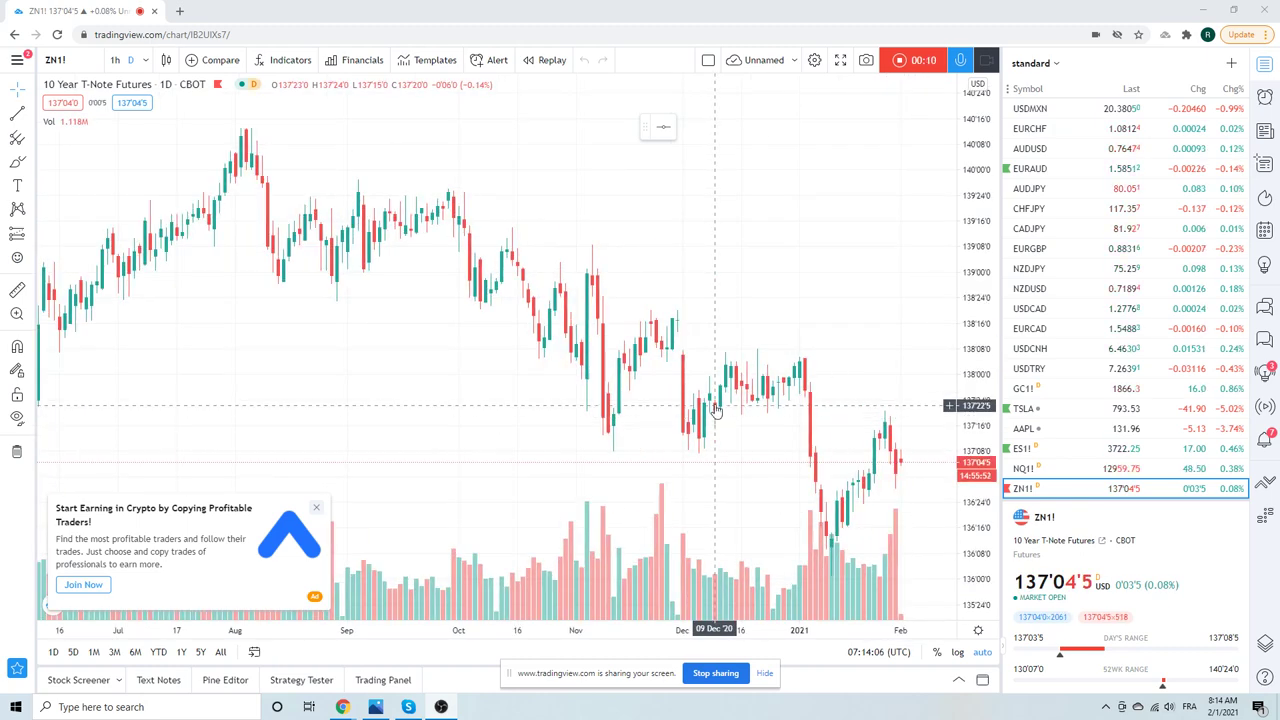
scroll(716, 410, down, 1)
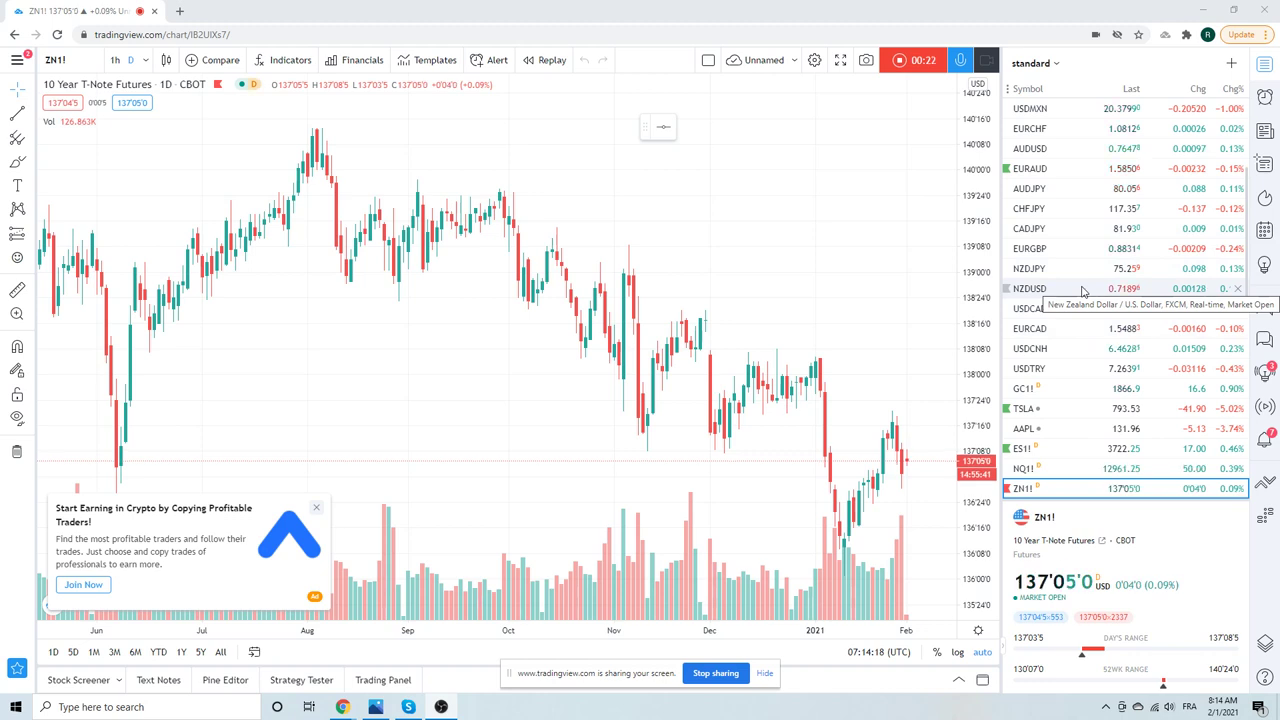
scroll(1084, 300, up, 3)
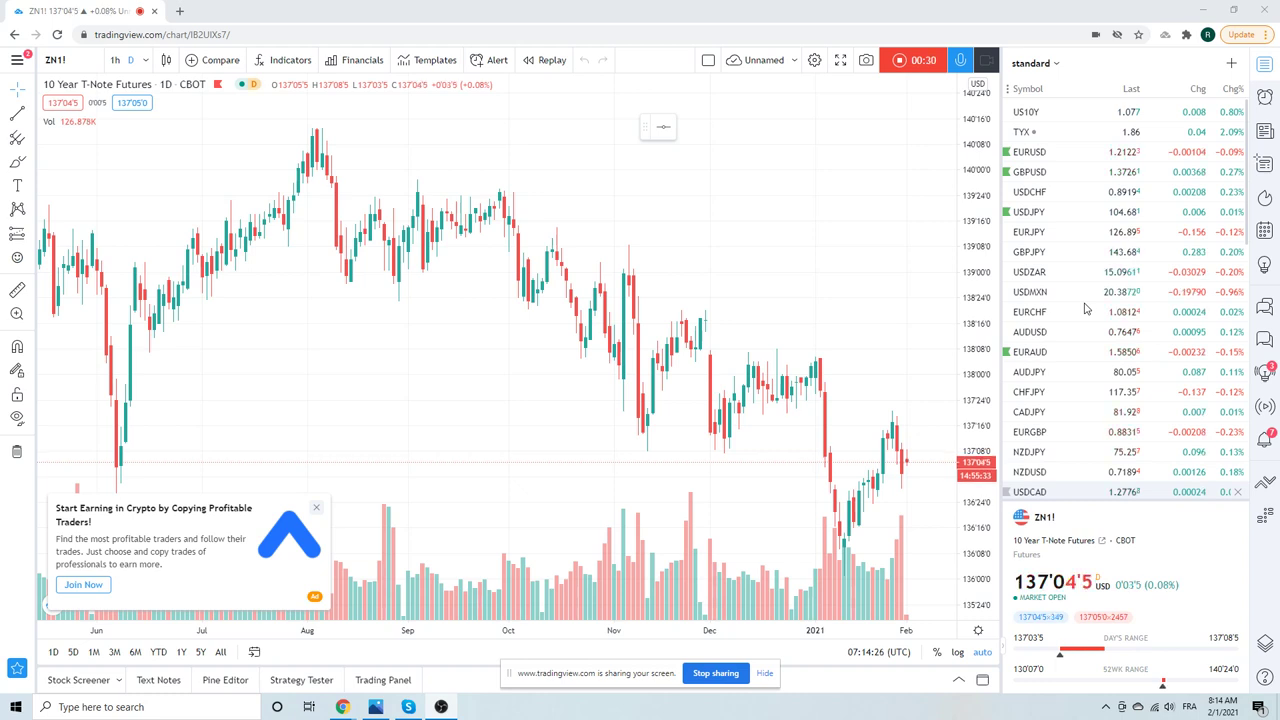
click(1036, 152)
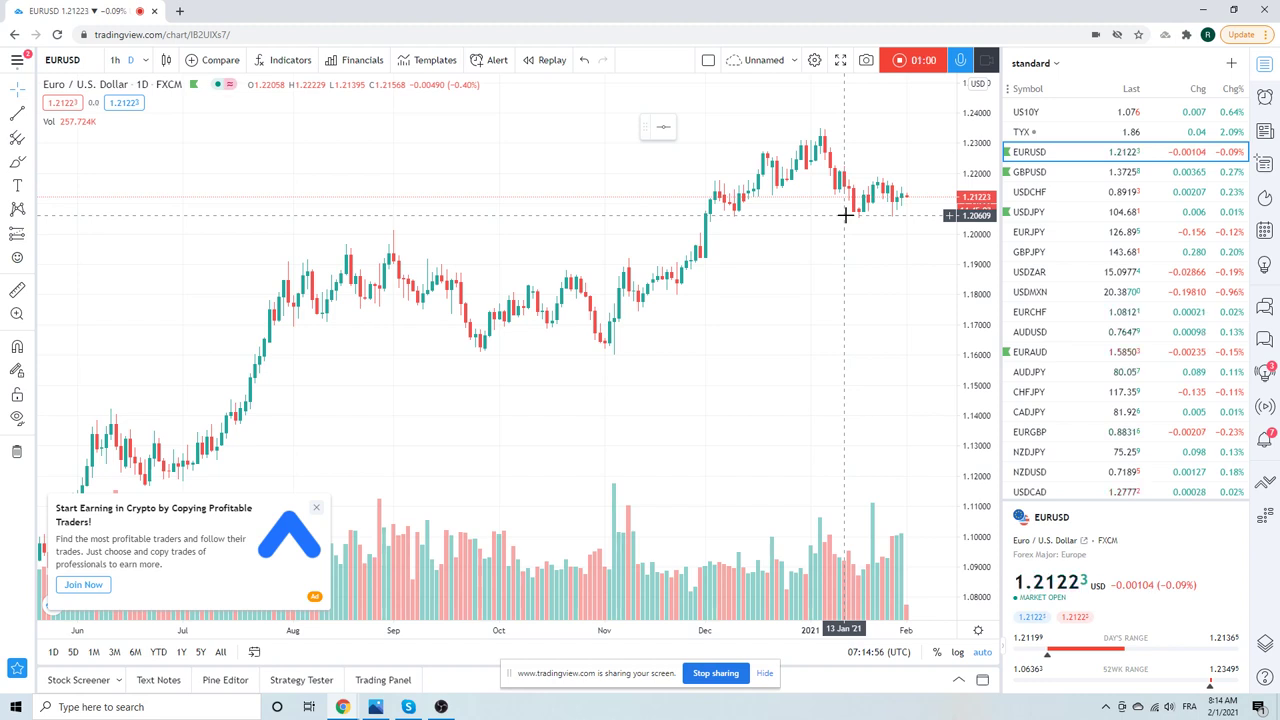
Open the daily USDCHF chart and hide the volume indicator
click(1053, 194)
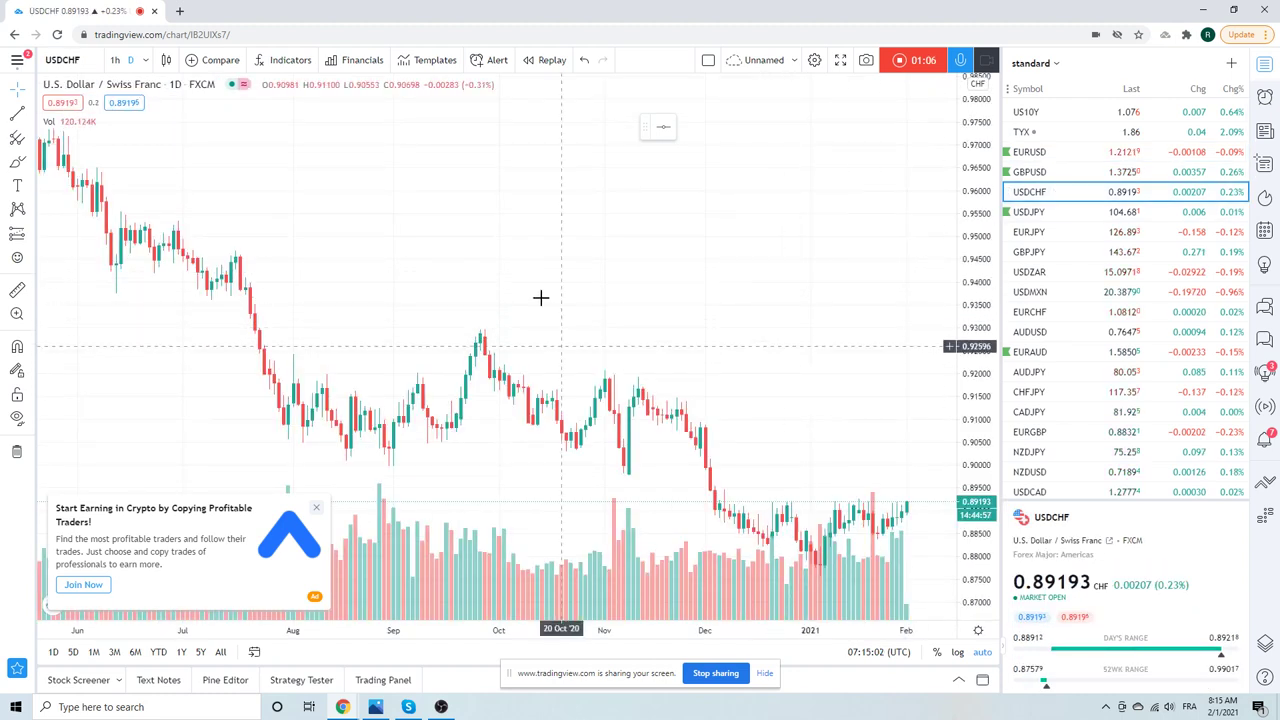
right_click(430, 548)
mouse_move(438, 548)
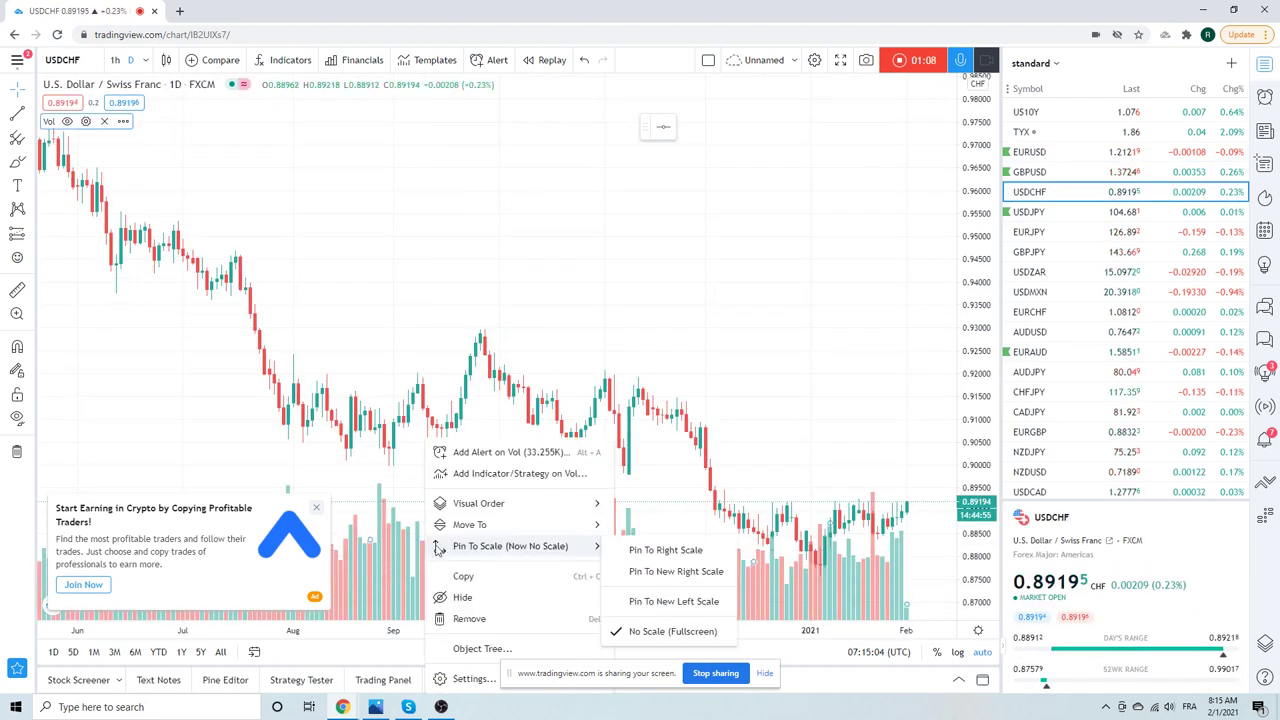
click(462, 597)
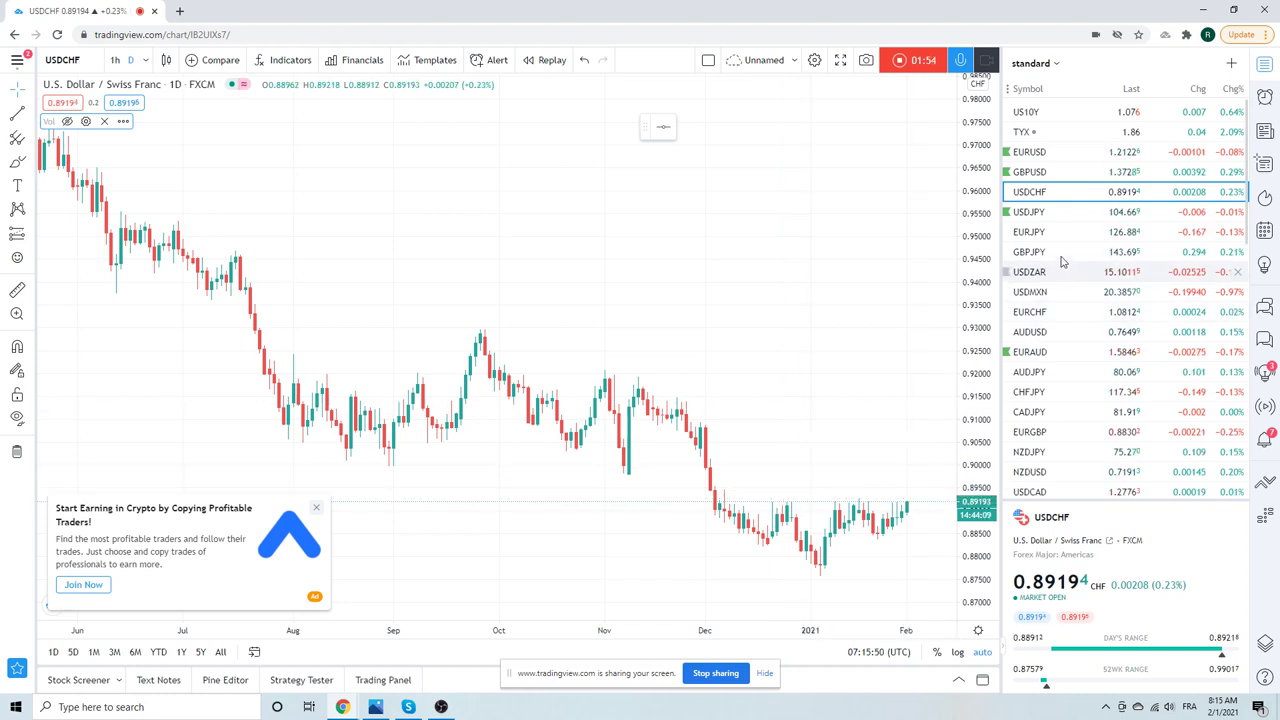
Examine the daily charts of USDJPY, USDZAR and USDMXN one after another
click(1030, 212)
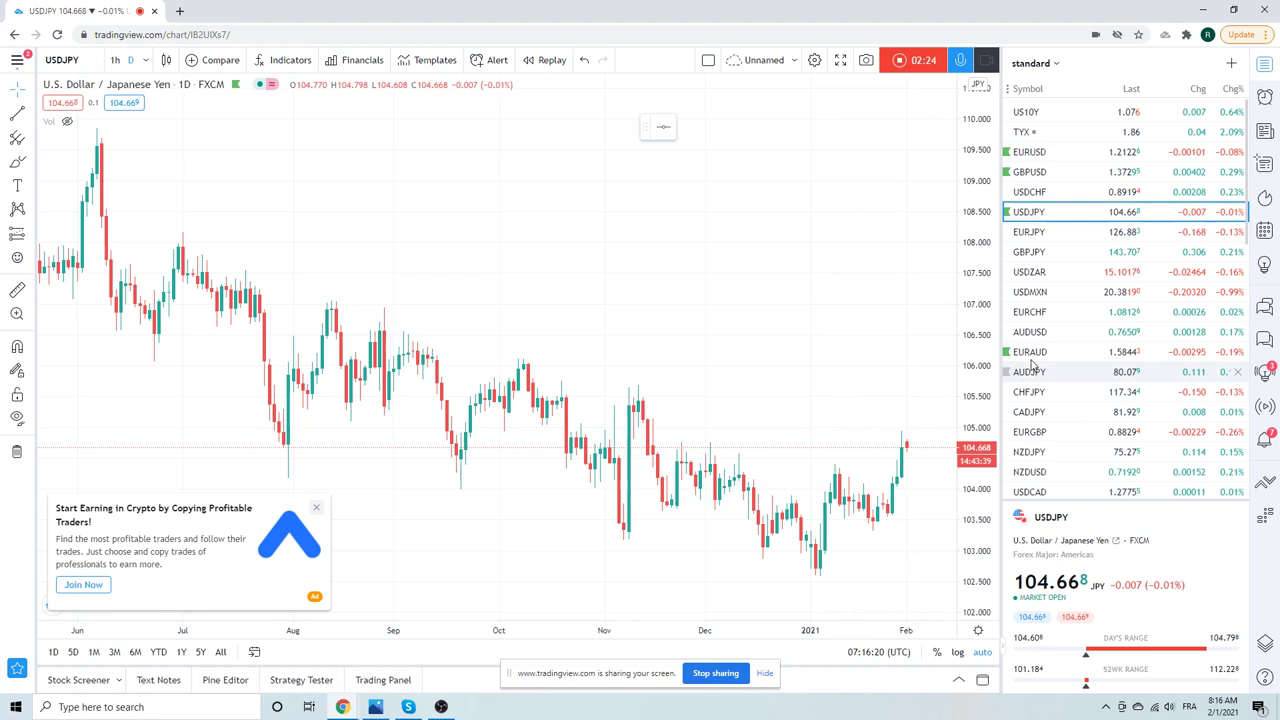
click(1039, 272)
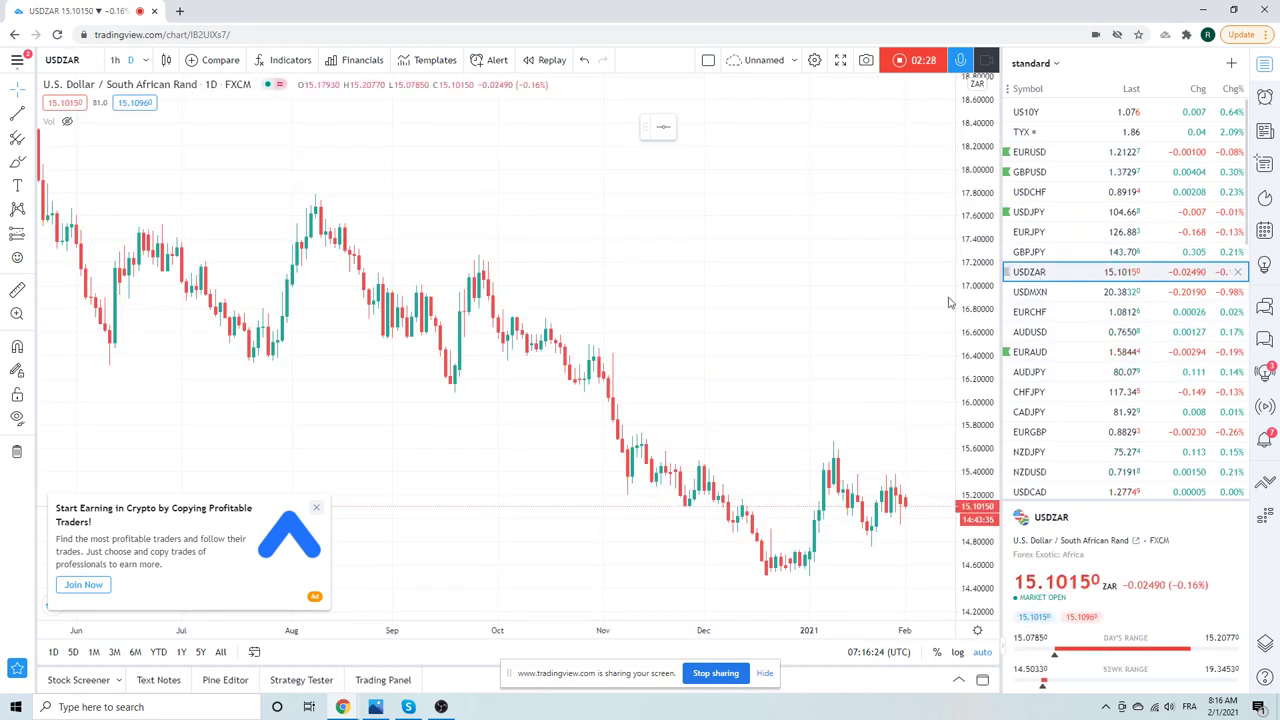
scroll(780, 389, up, 3)
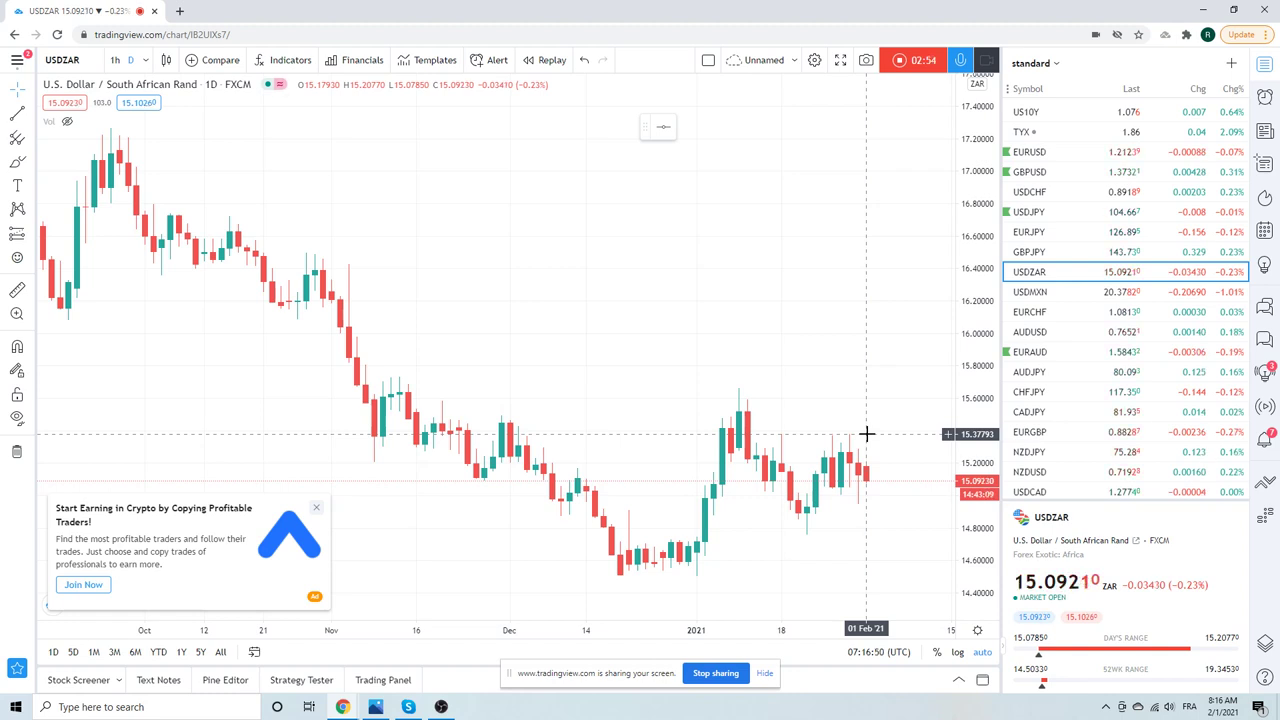
click(1030, 292)
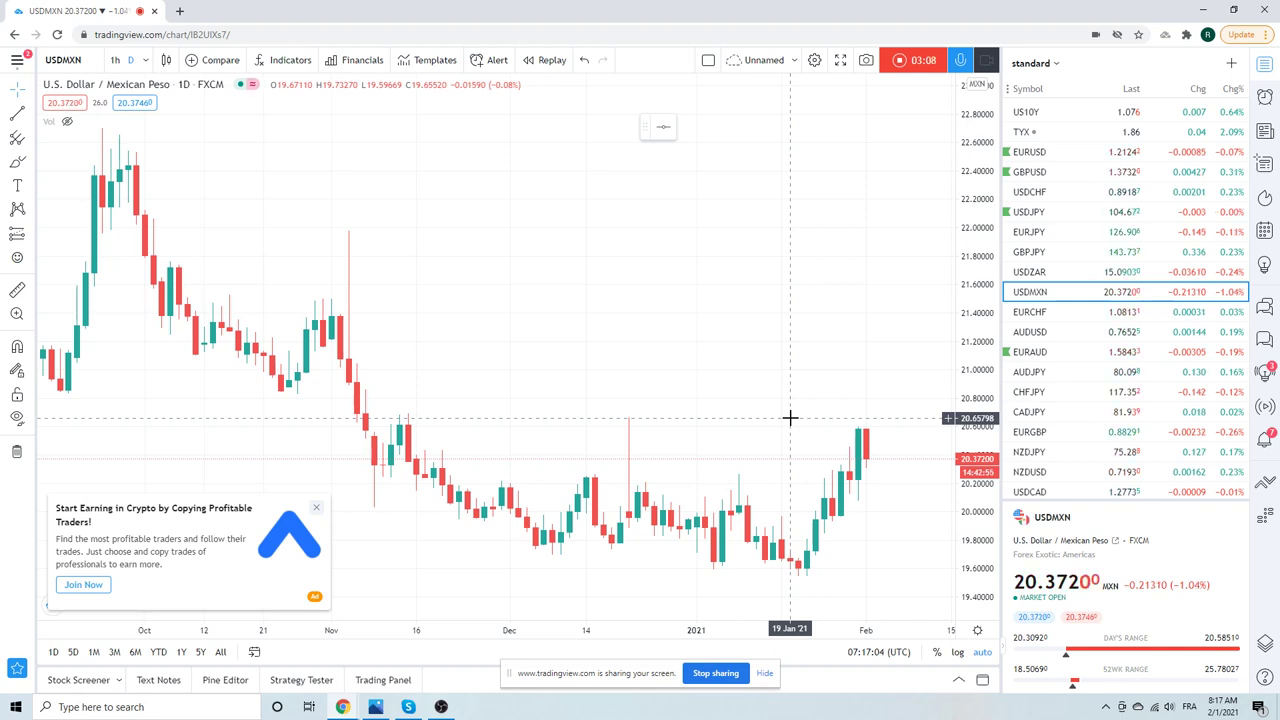
Open the AUDUSD chart and set its interval to 1 hour
click(1040, 332)
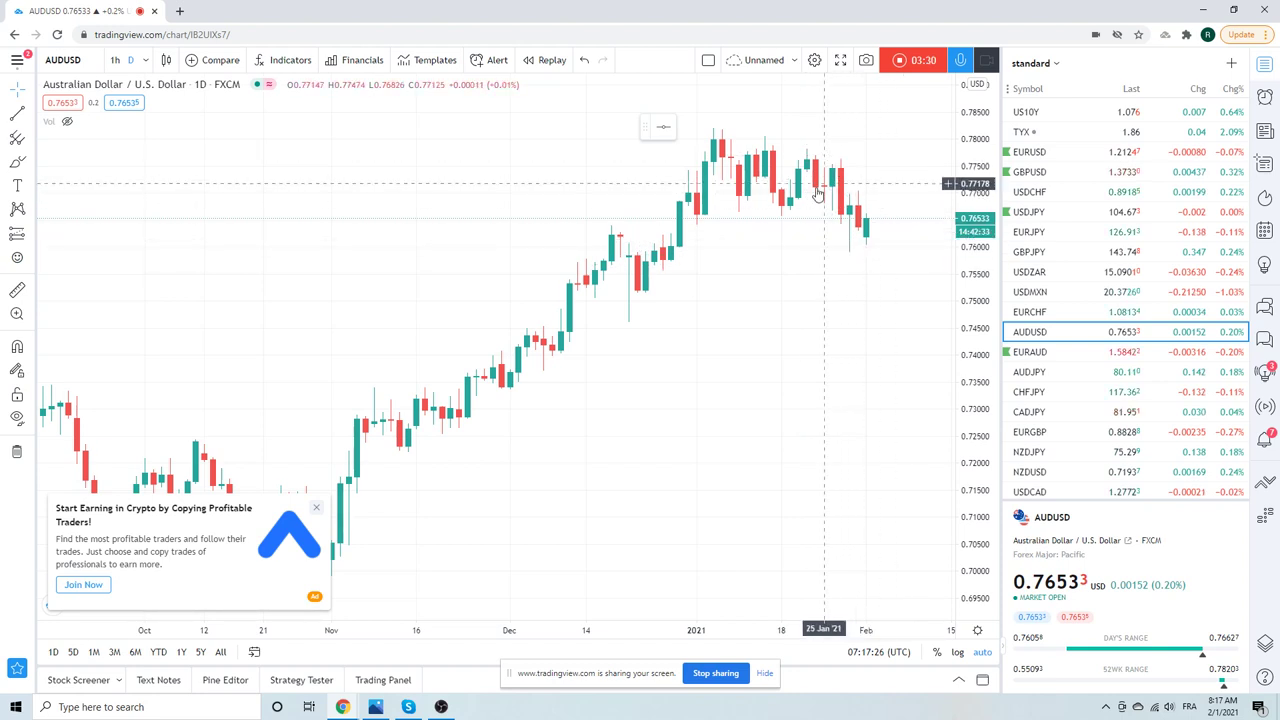
click(115, 60)
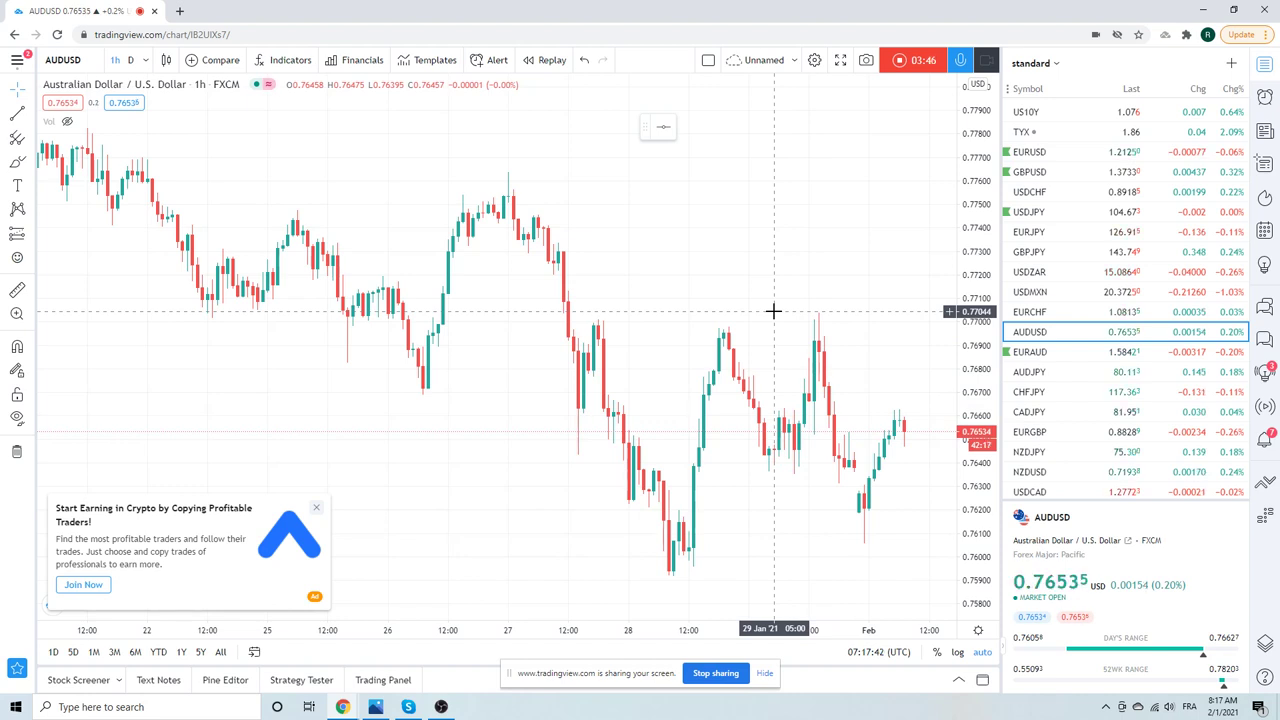
scroll(773, 311, down, 2)
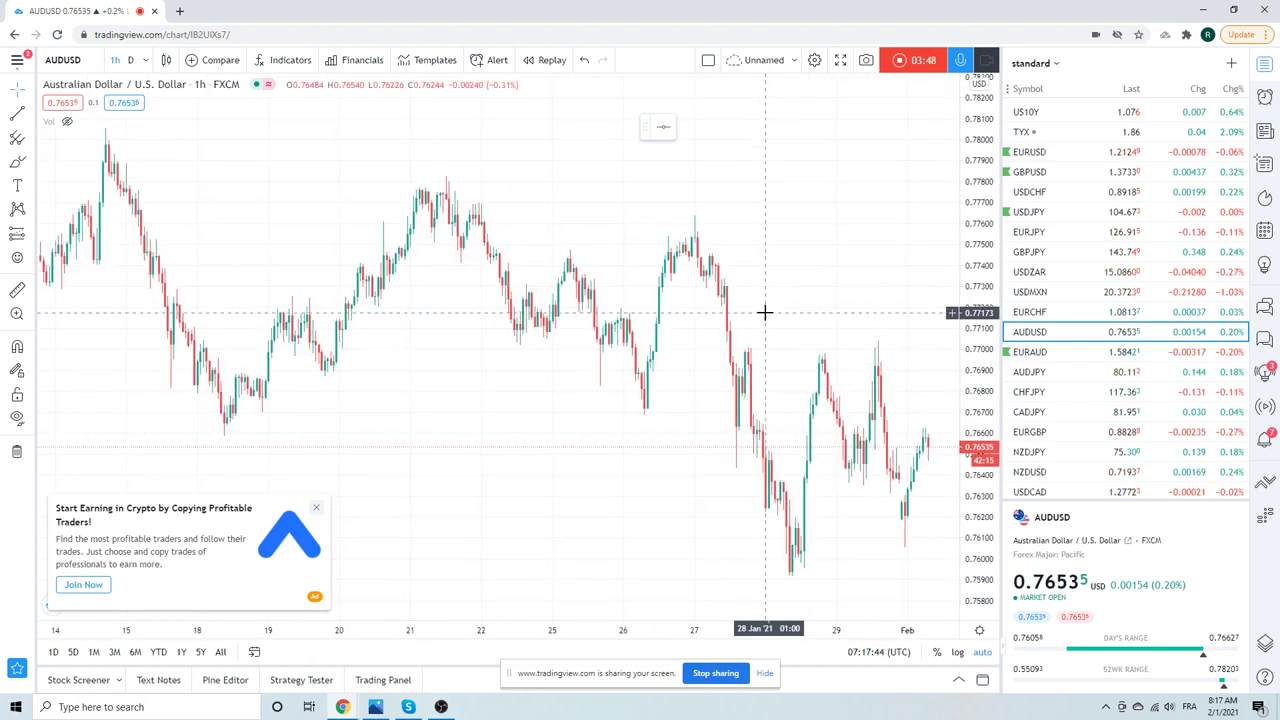
Examine the recent highs and lows on the 1-hour AUDJPY and CADJPY charts
click(1032, 372)
scroll(743, 507, down, 2)
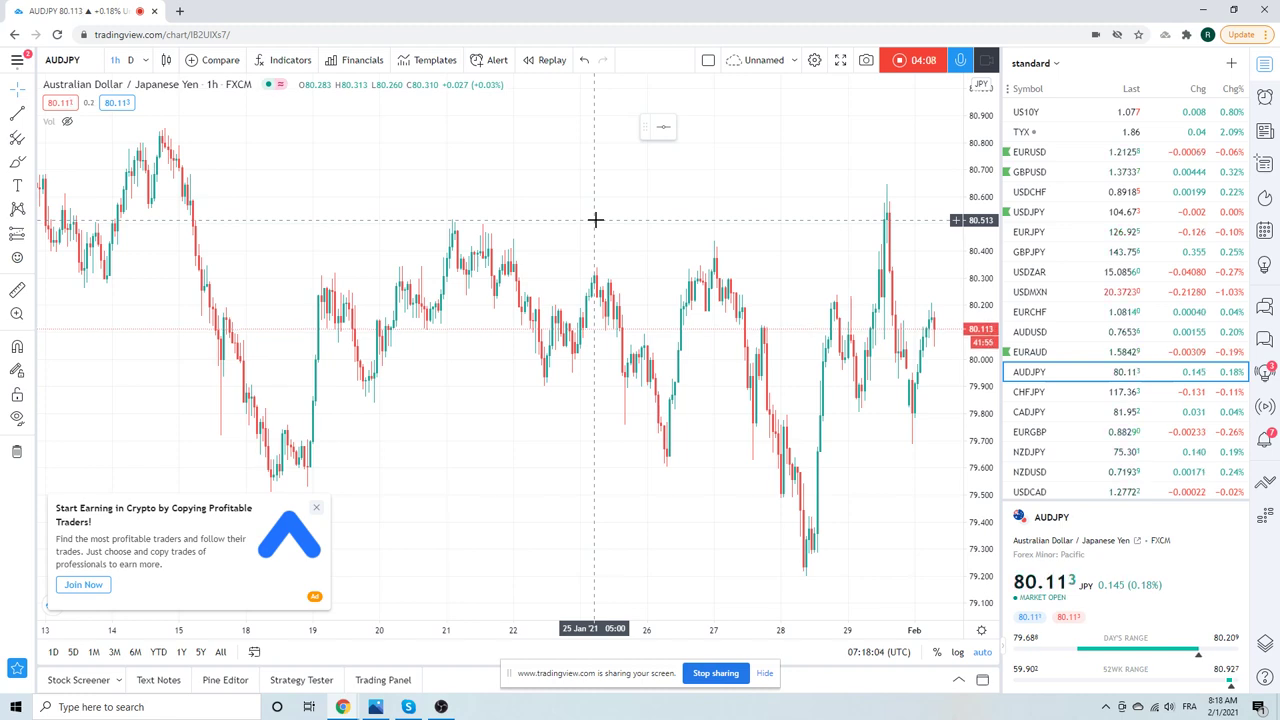
click(1008, 411)
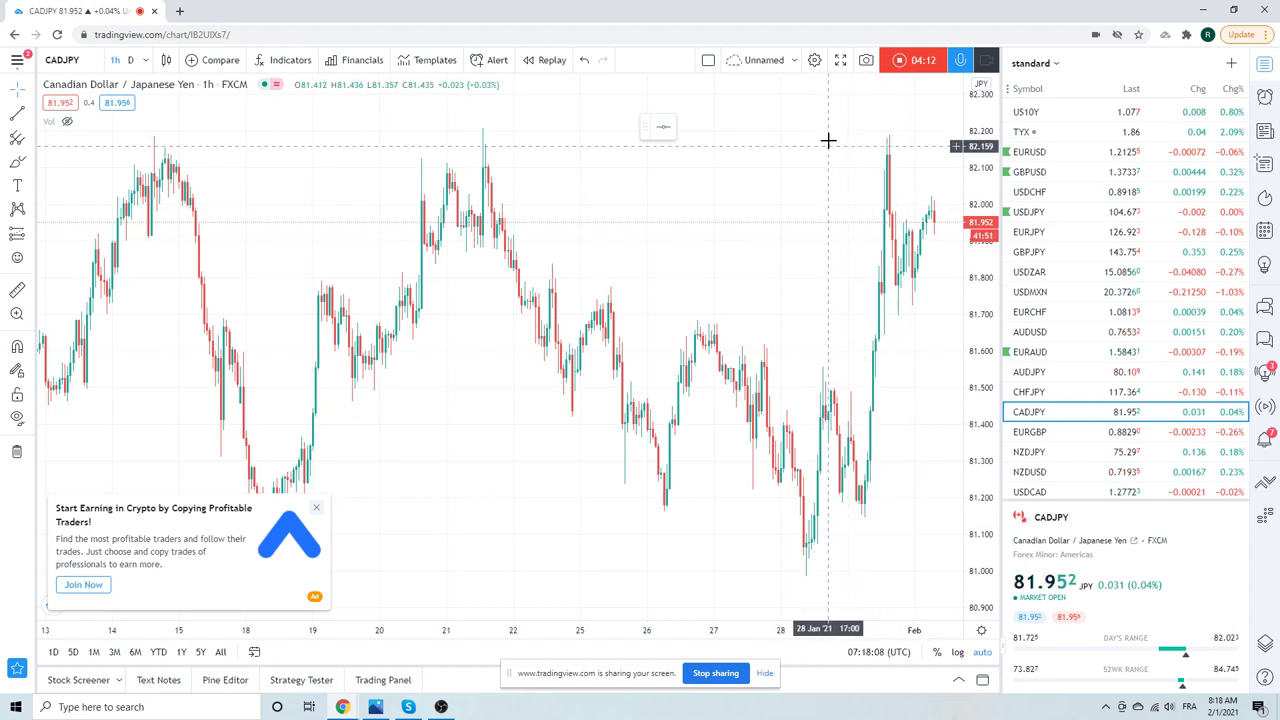
scroll(802, 217, up, 2)
scroll(802, 217, down, 3)
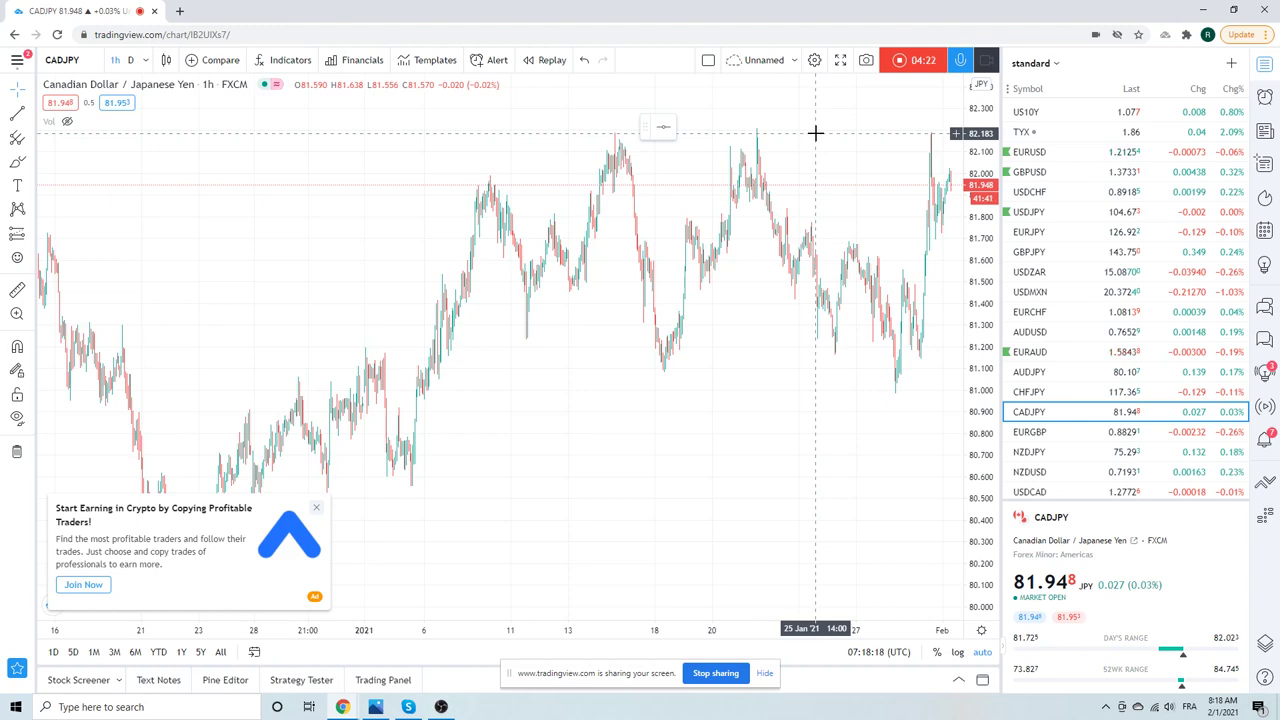
scroll(714, 425, up, 4)
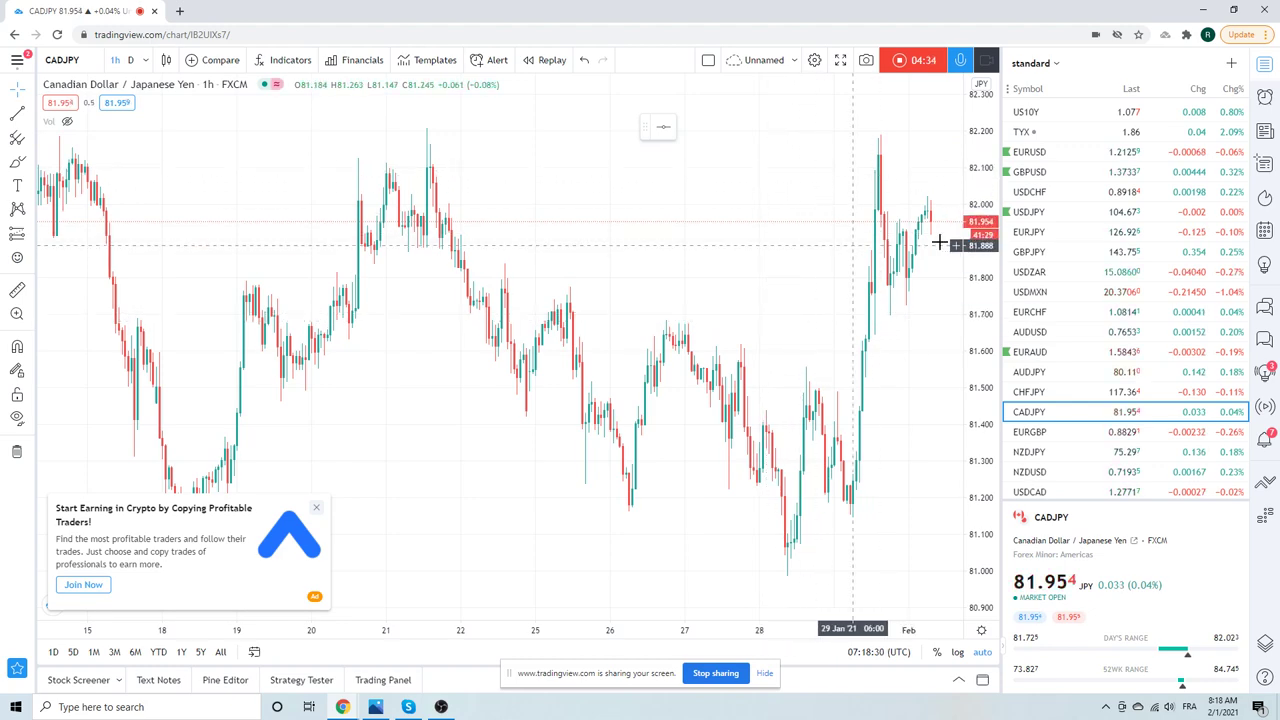
scroll(840, 323, down, 4)
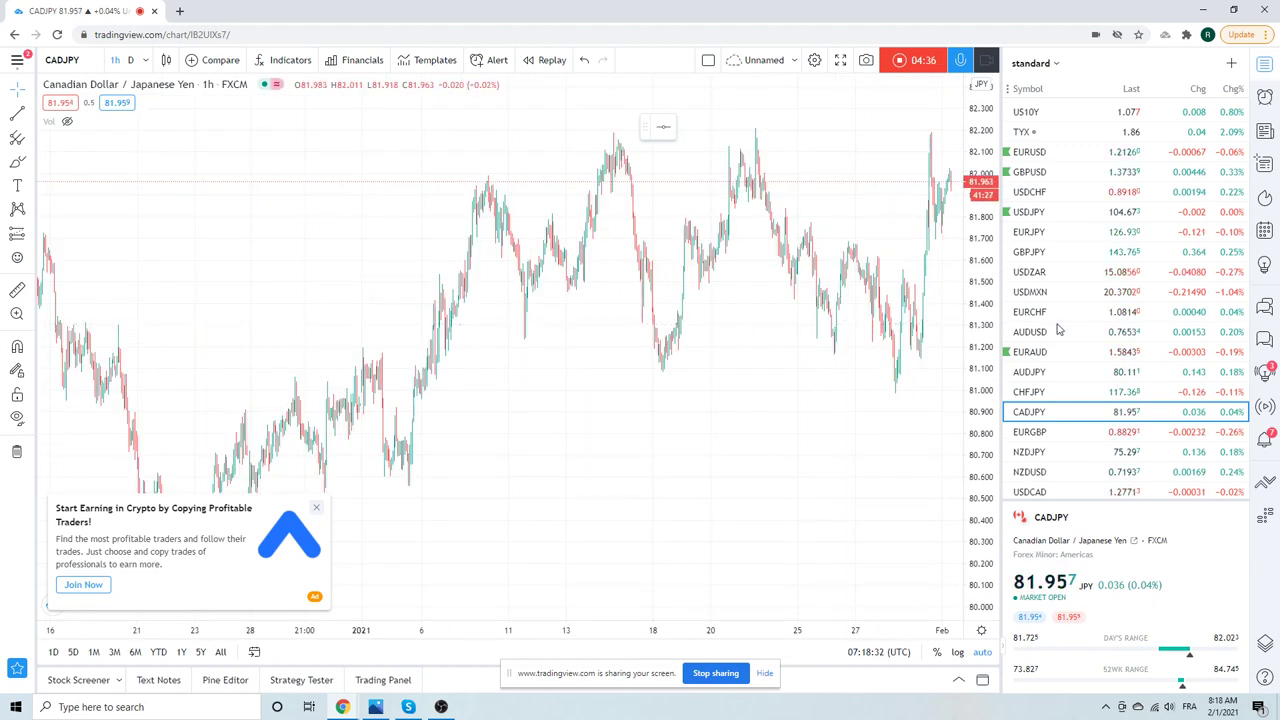
Examine the 1-hour NZDJPY and NZDUSD charts
click(1038, 458)
scroll(780, 411, up, 3)
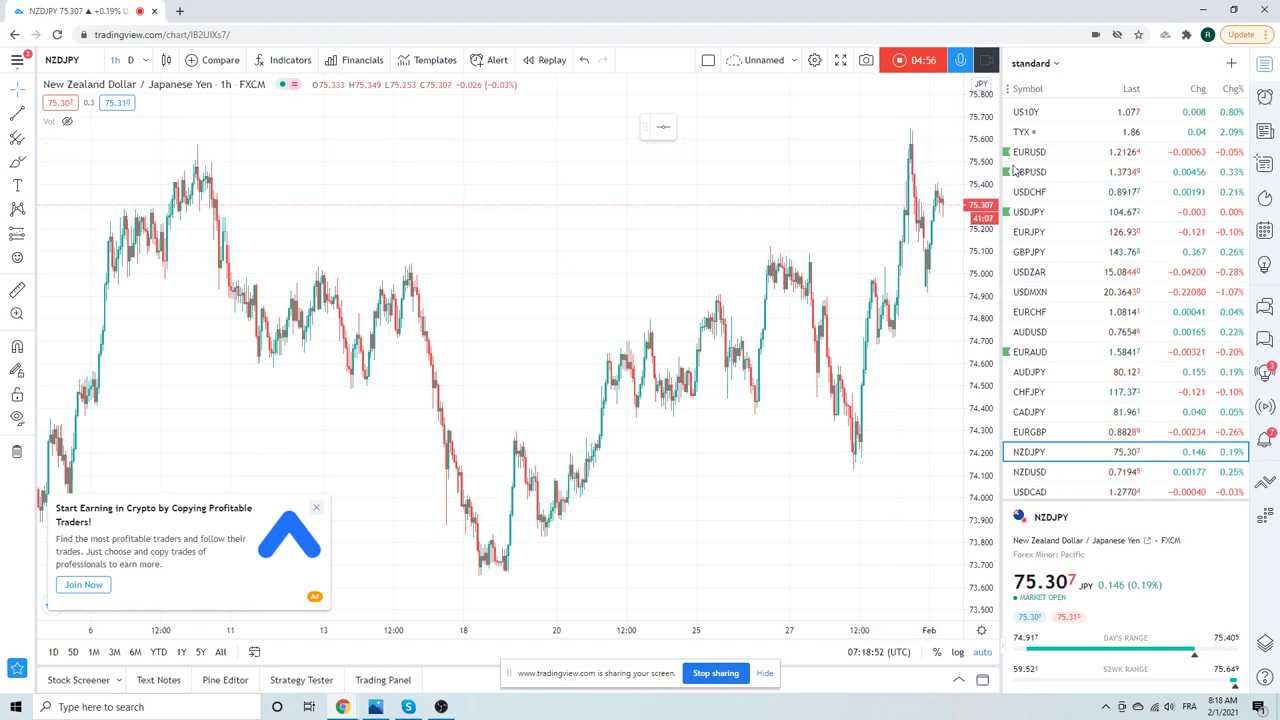
scroll(1028, 288, down, 3)
click(1030, 338)
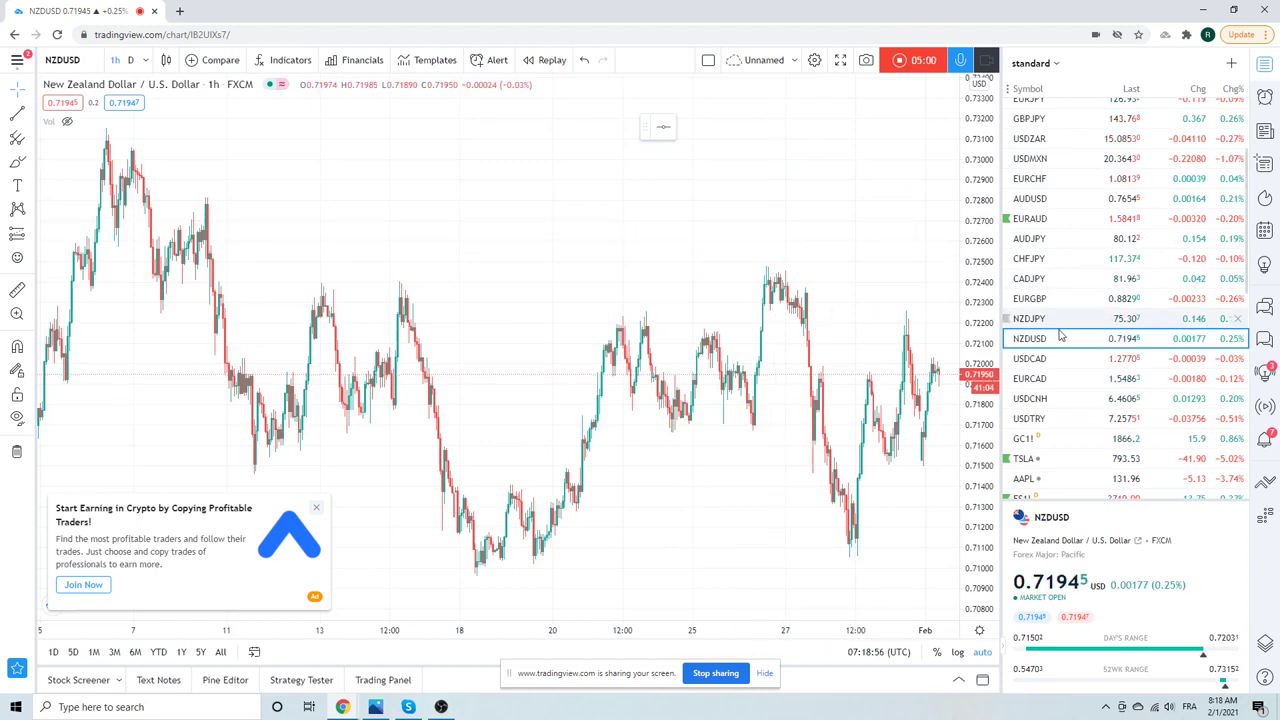
Examine the 1-hour charts of gold futures (GC1!) and silver (XAGUSD)
click(1030, 438)
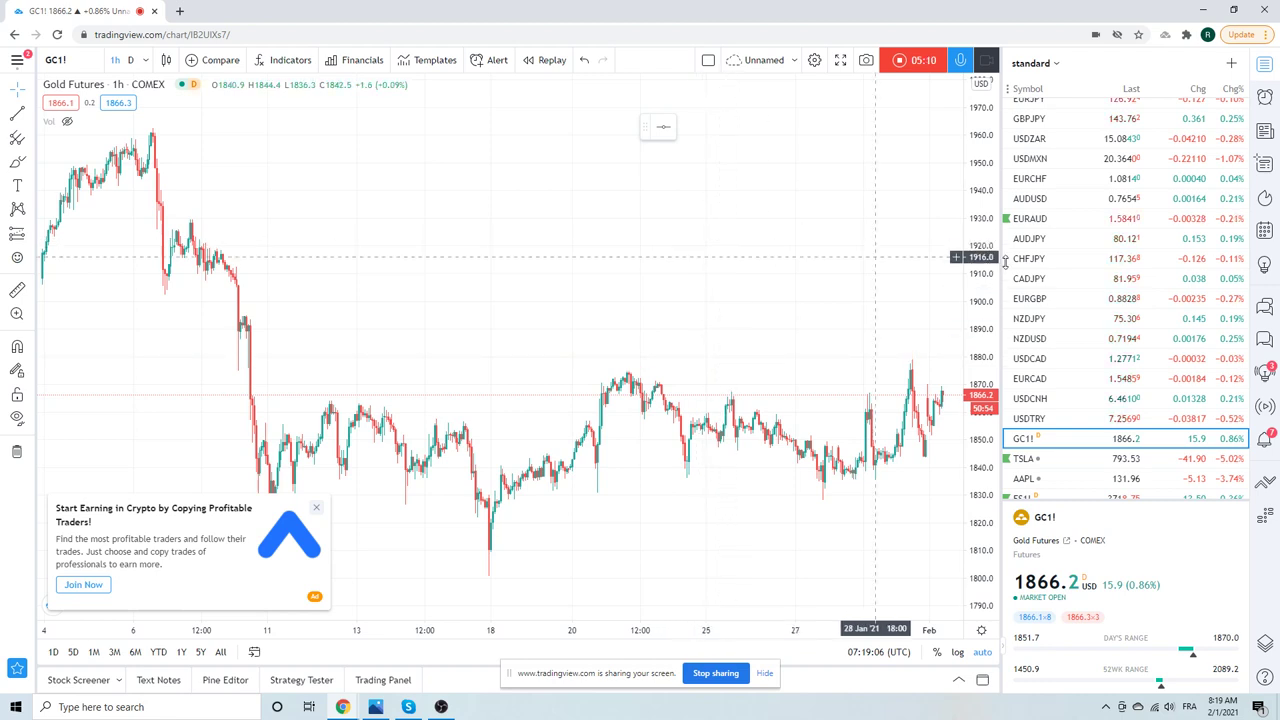
scroll(1124, 263, down, 3)
scroll(1124, 263, down, 3)
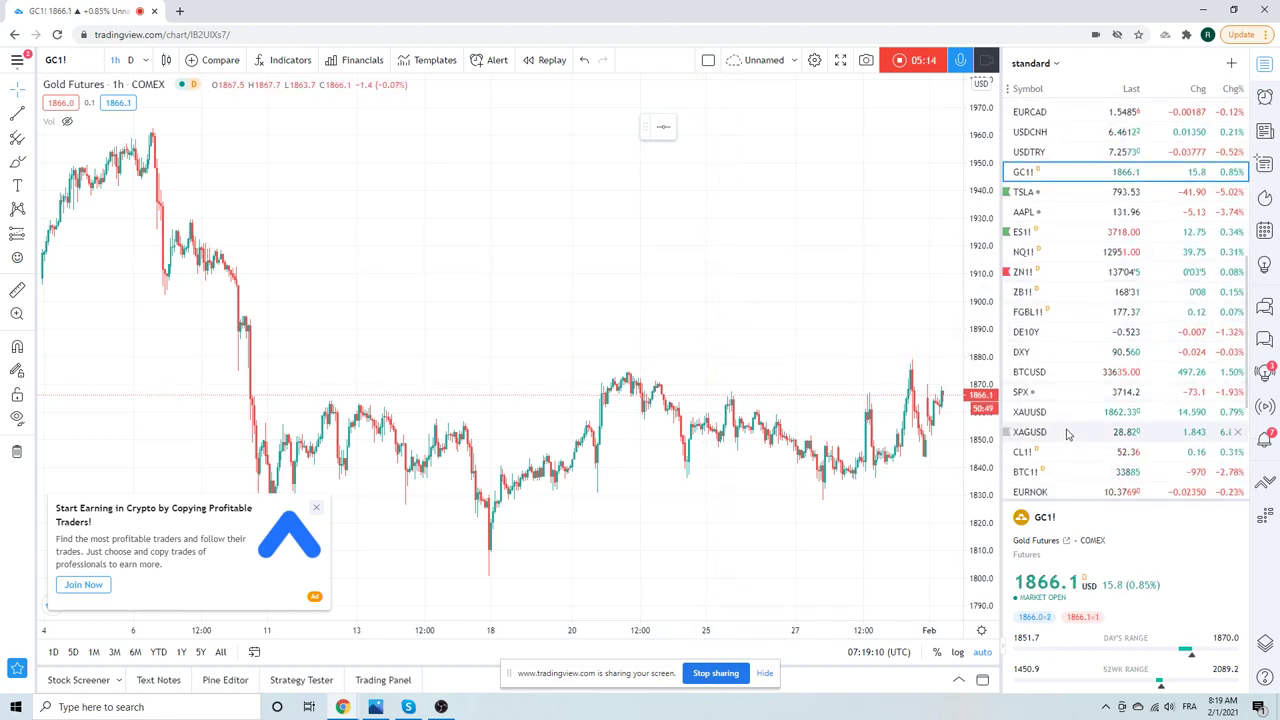
click(1120, 432)
scroll(665, 295, down, 3)
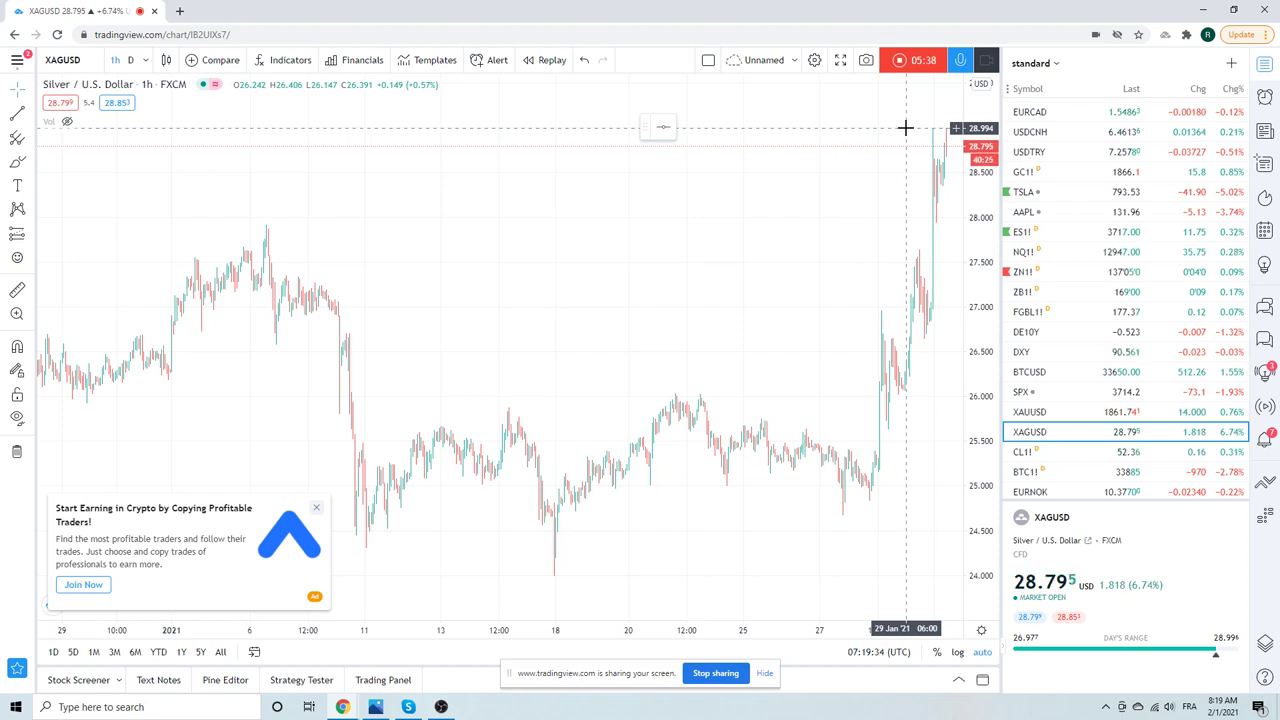
scroll(698, 271, up, 2)
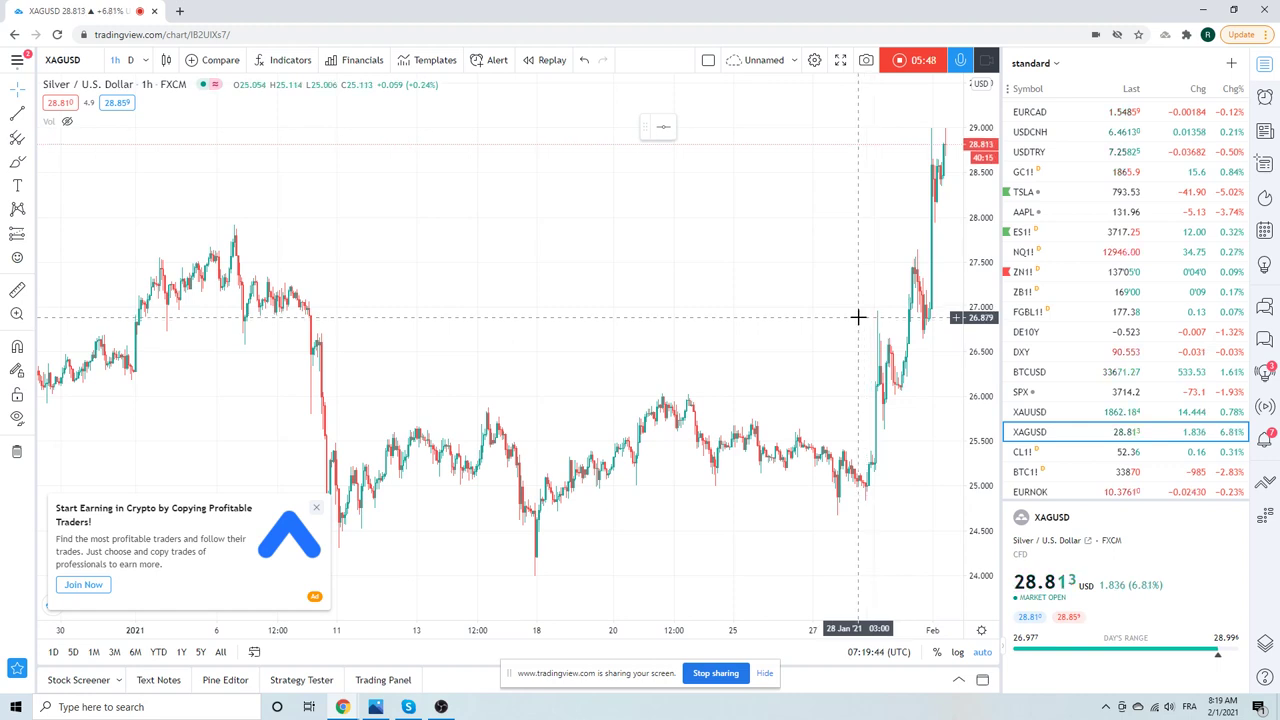
Open the 1-hour BTCUSD chart and examine its price action since the start of January 2021
scroll(1110, 298, down, 3)
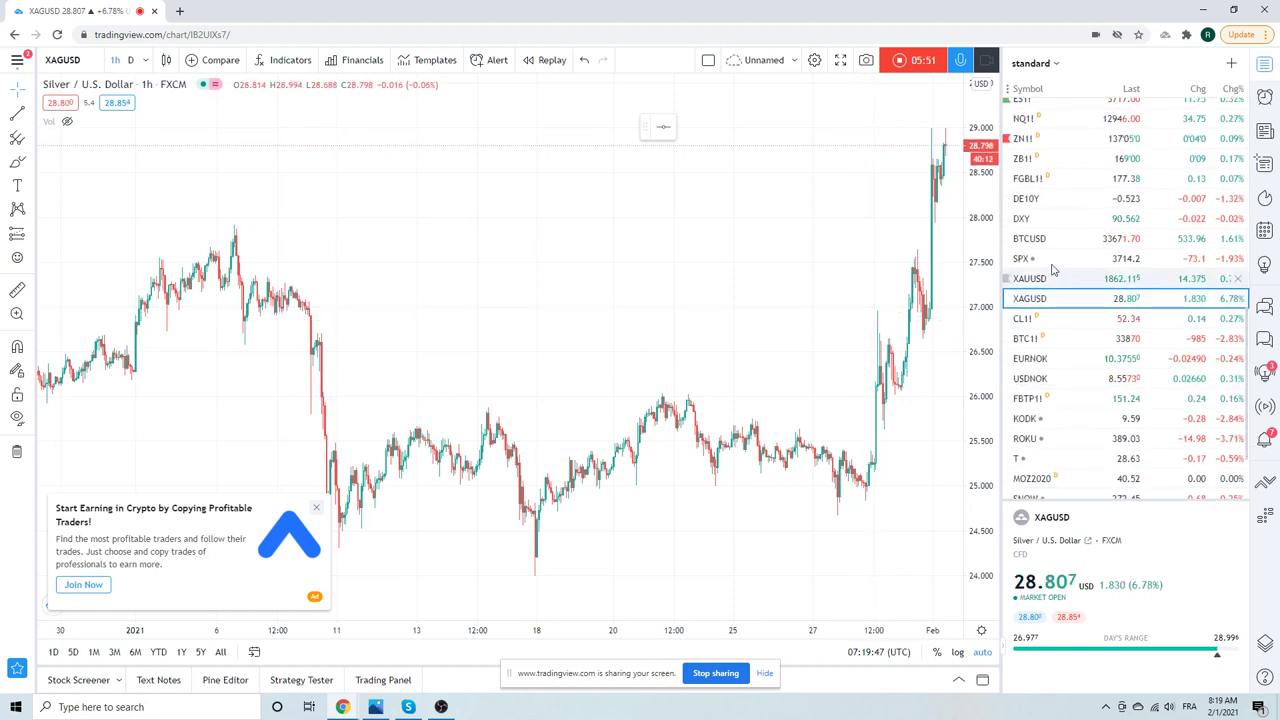
click(1030, 238)
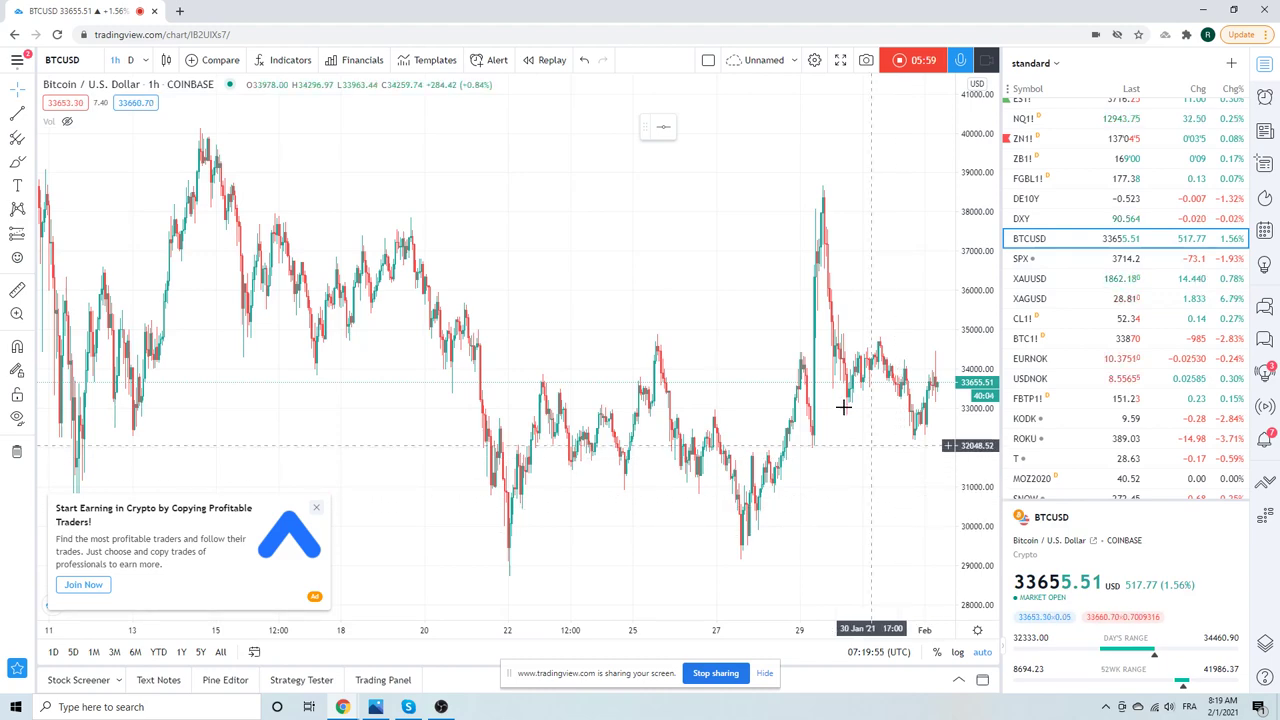
scroll(801, 262, down, 3)
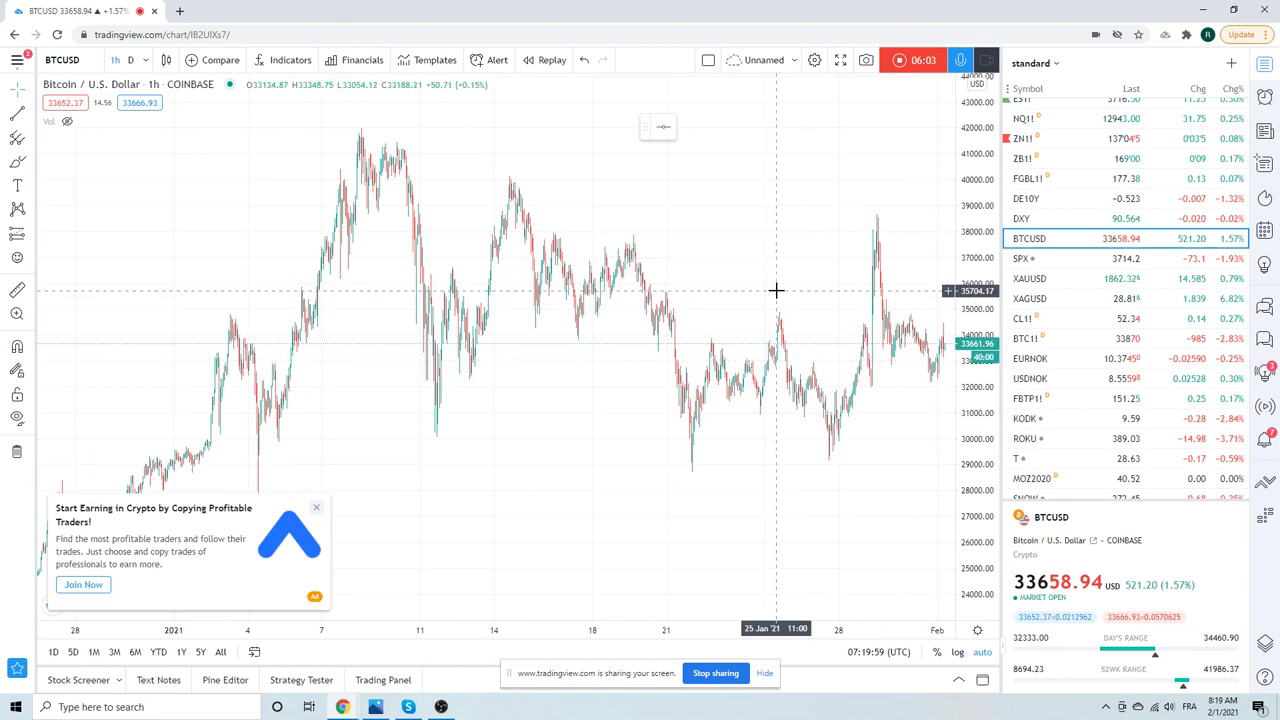
Open the light crude oil futures (CL1!) chart and compare its 1-hour and daily intervals, returning to 1 hour
click(1021, 320)
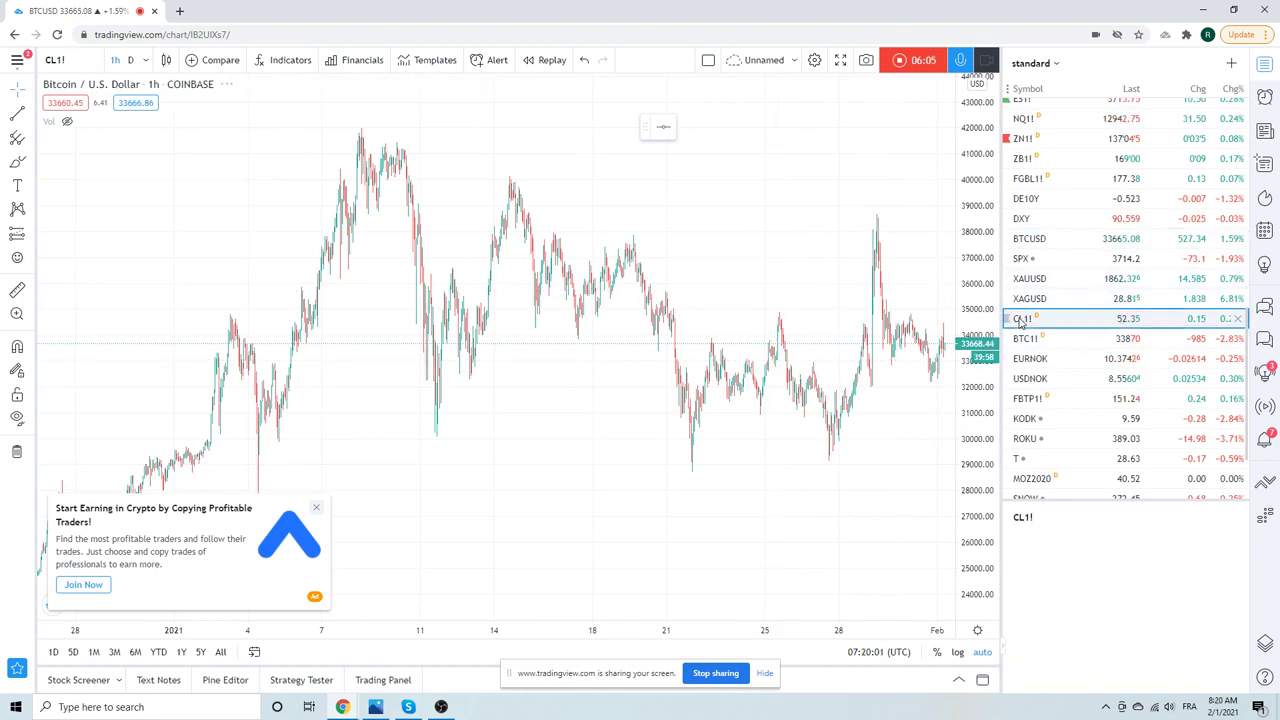
scroll(690, 403, down, 3)
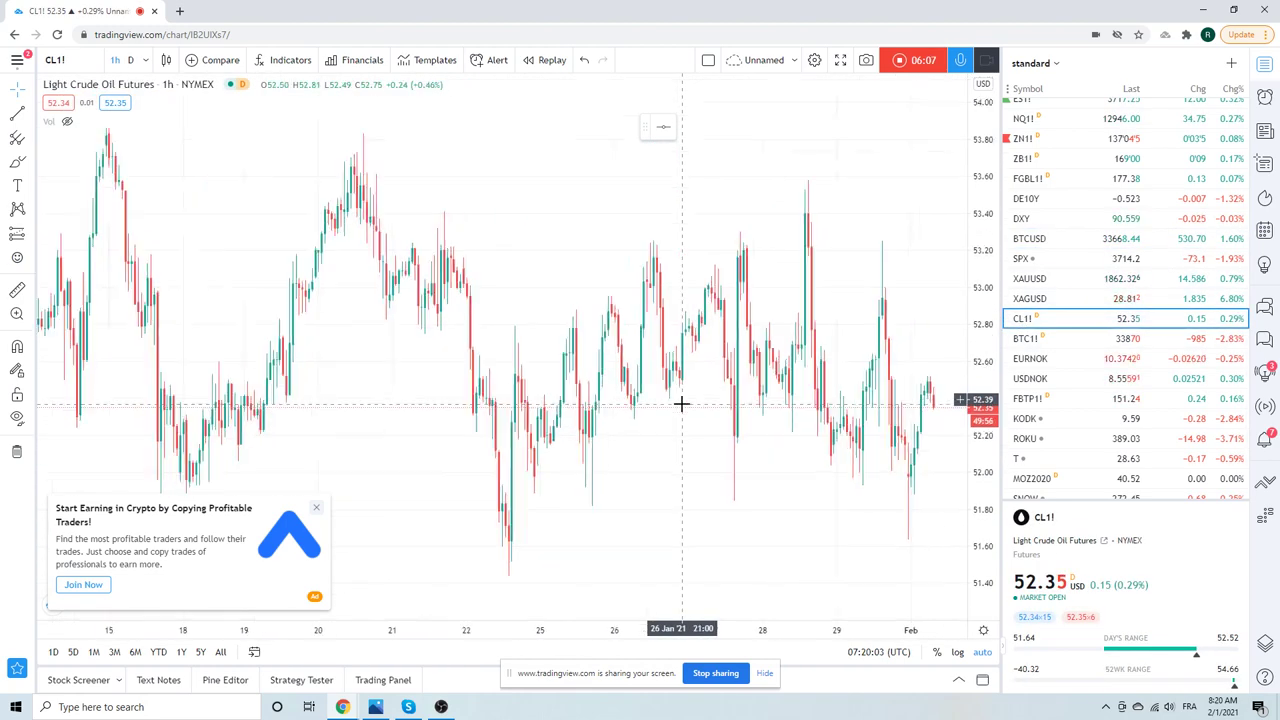
scroll(681, 403, up, 3)
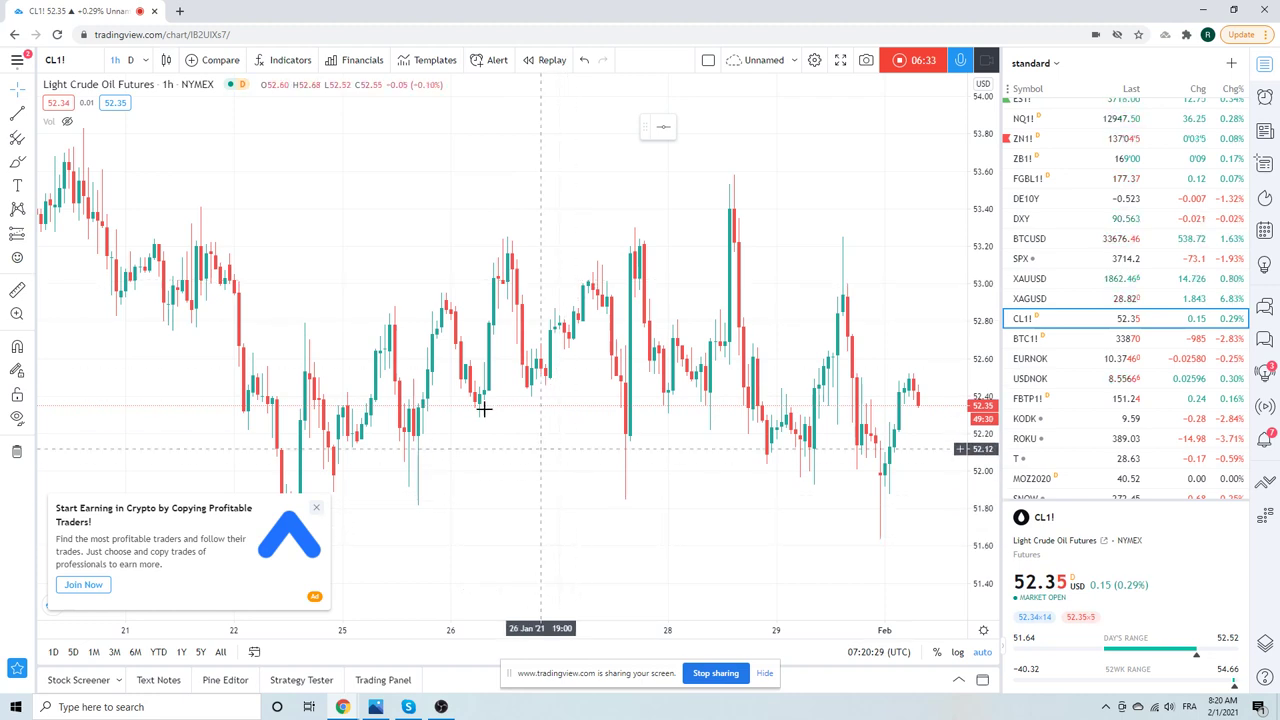
click(130, 60)
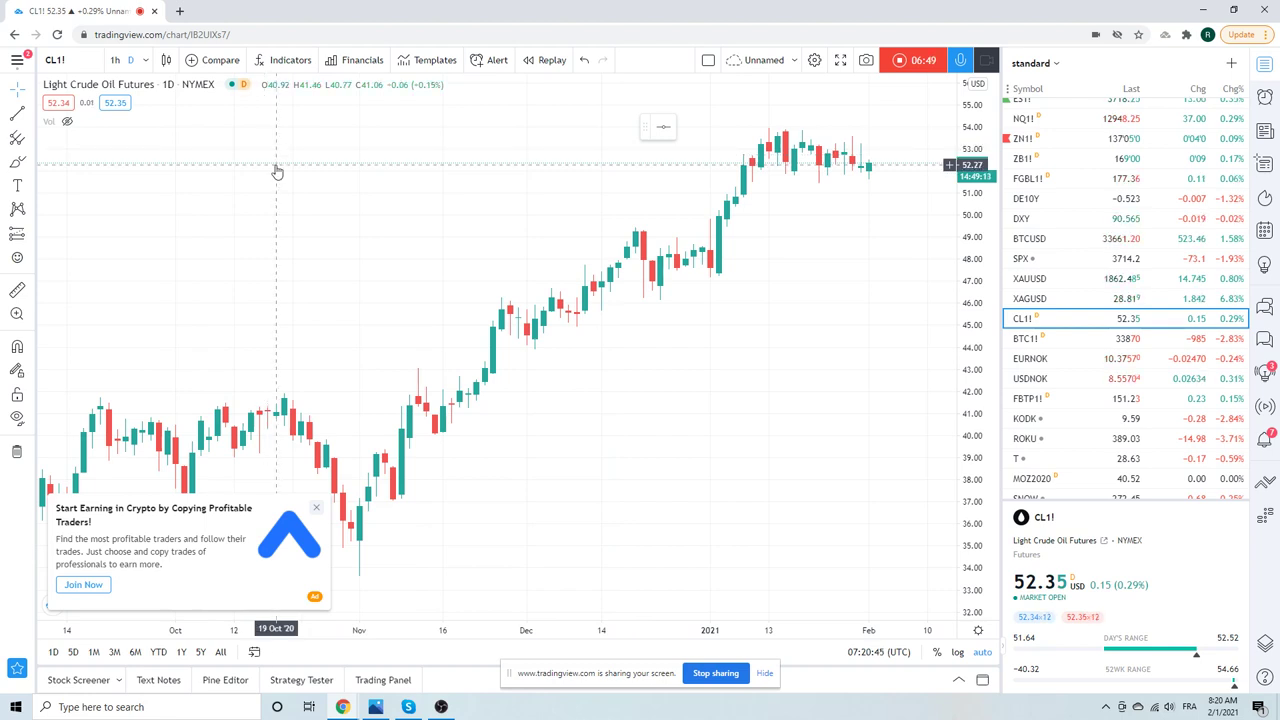
click(115, 60)
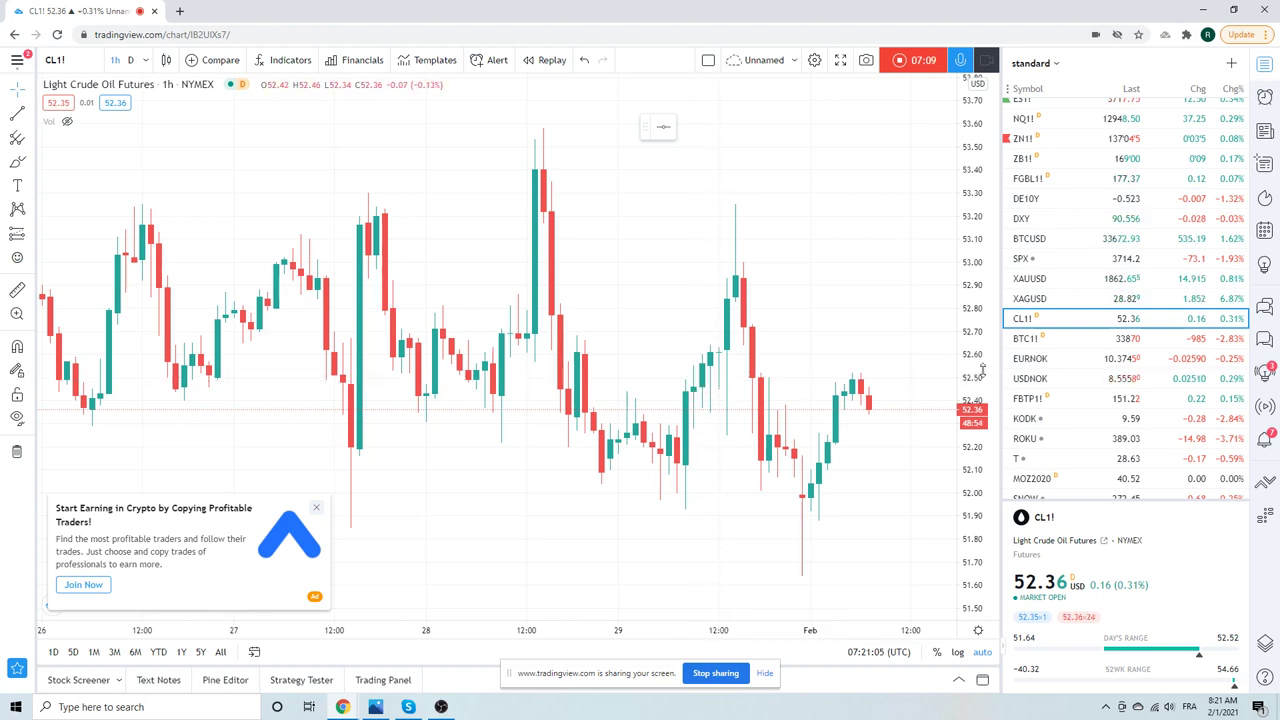
Open the GameStop (GME) 1-hour chart from the watchlist and examine its price rise during January 2021
scroll(1125, 330, down, 4)
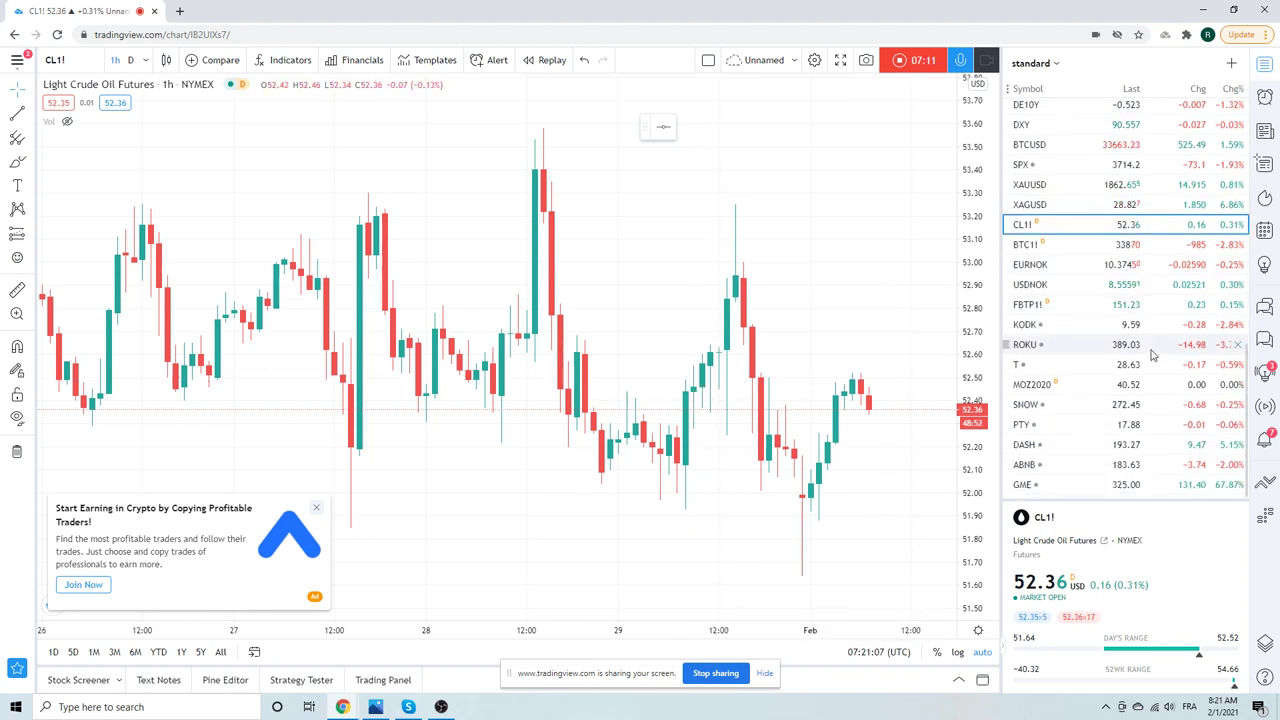
scroll(1128, 370, up, 5)
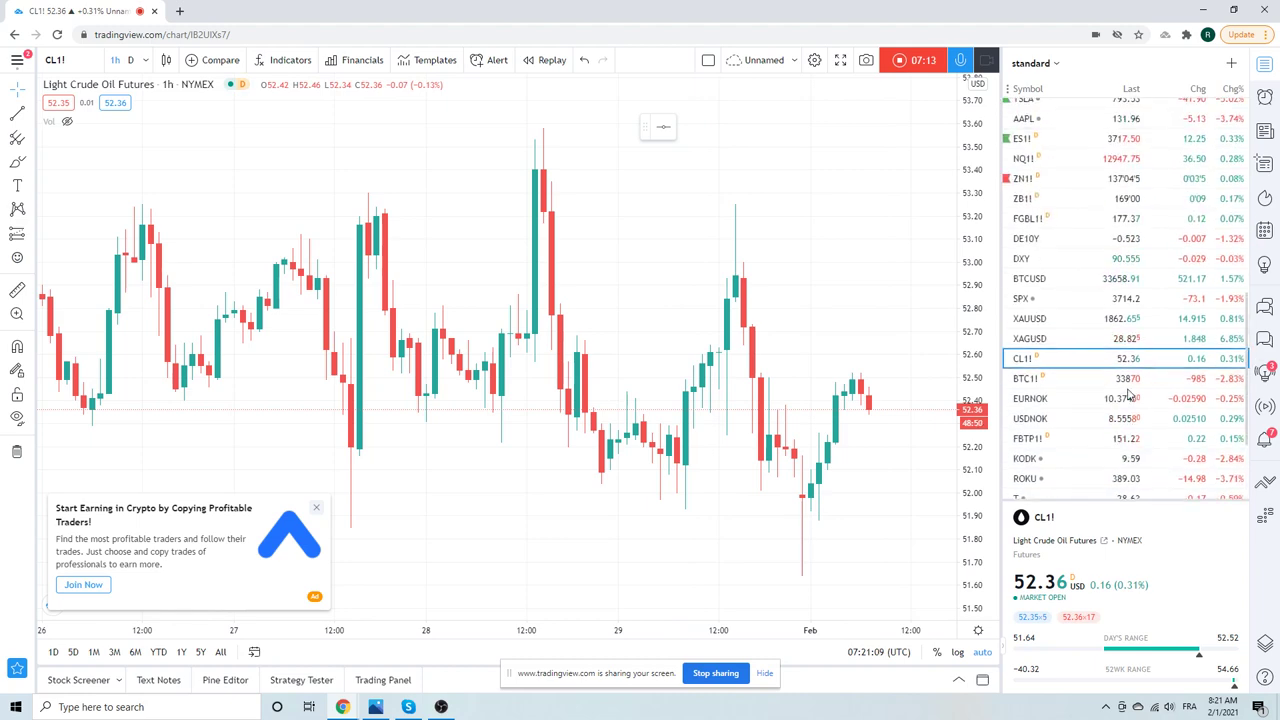
scroll(1128, 392, down, 5)
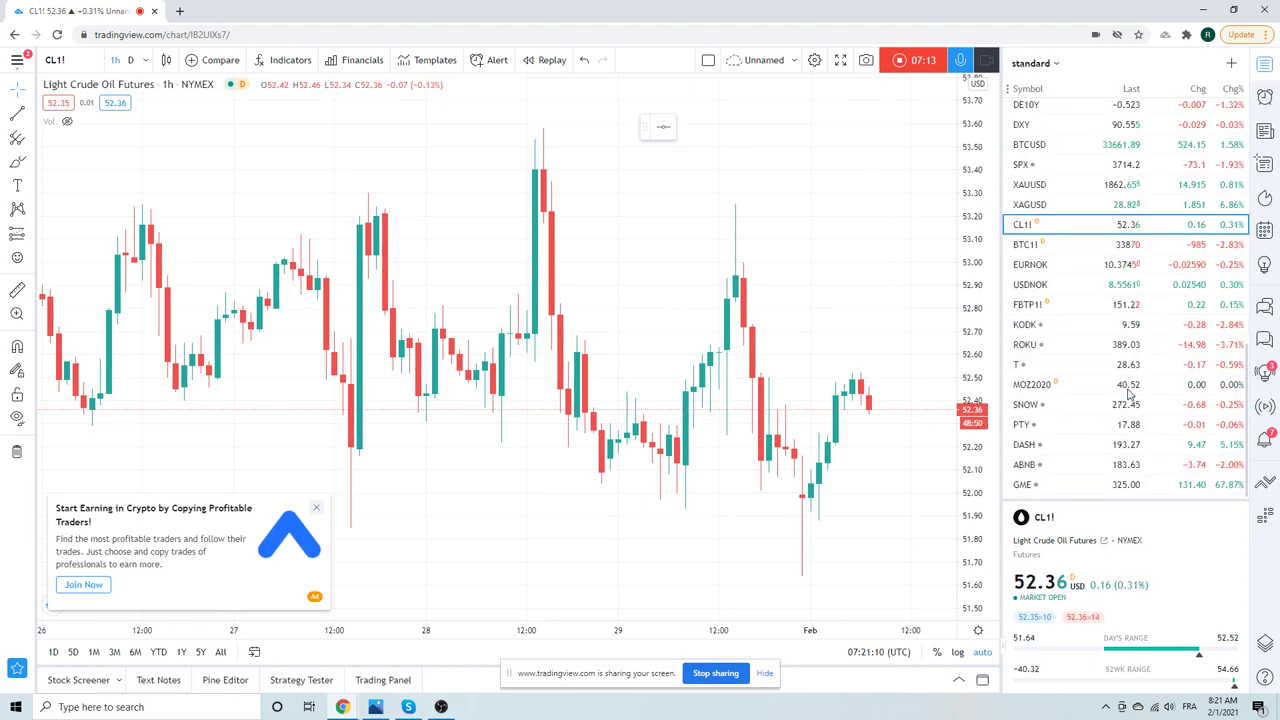
click(1022, 490)
scroll(770, 350, down, 3)
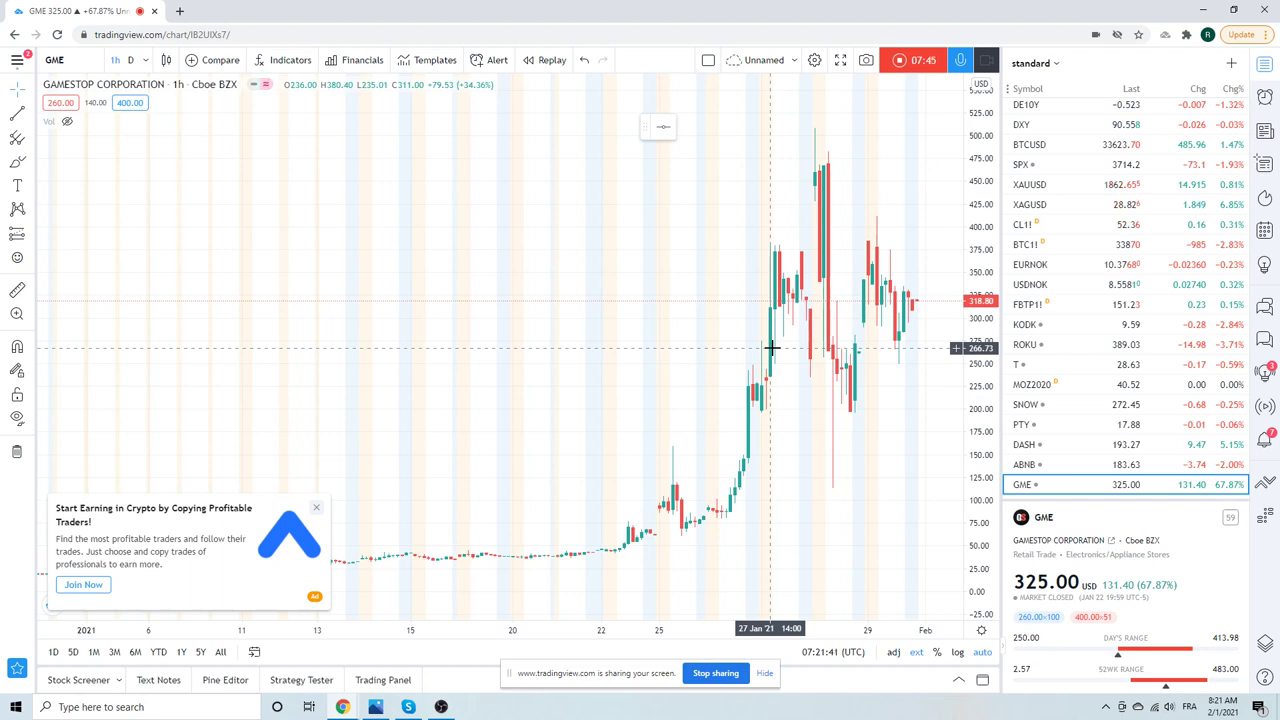
scroll(608, 366, up, 3)
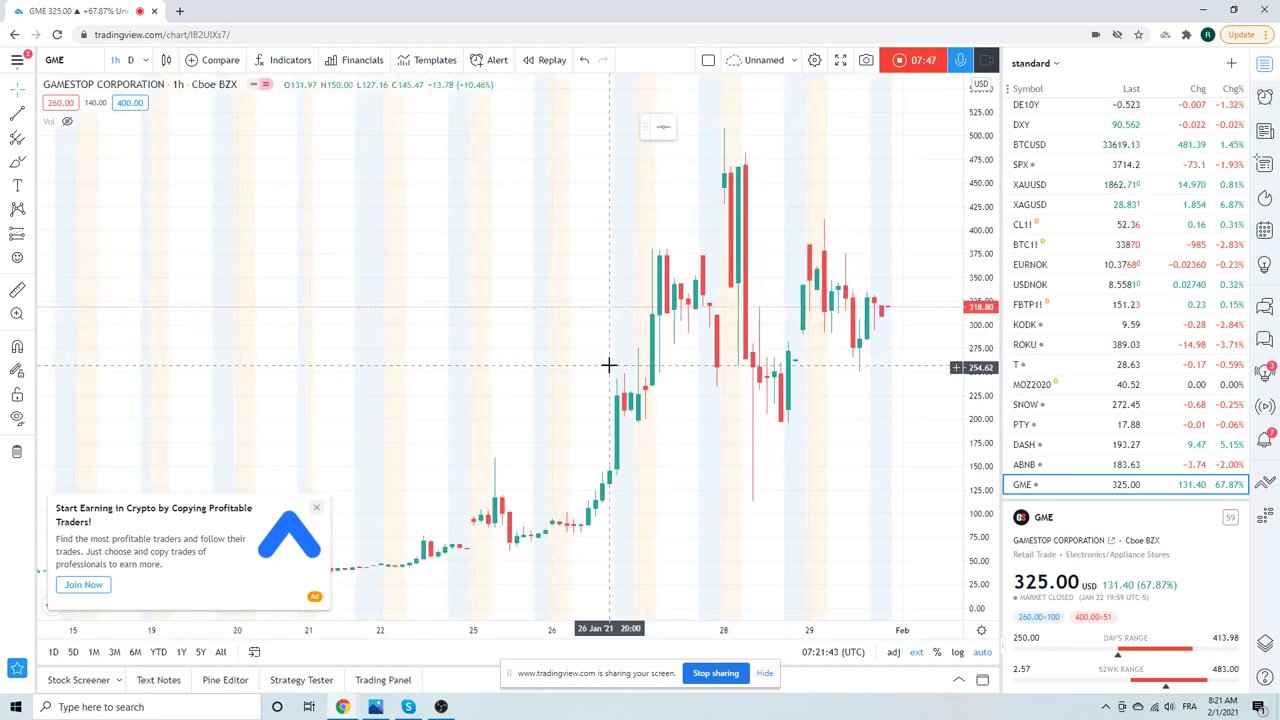
scroll(608, 366, up, 3)
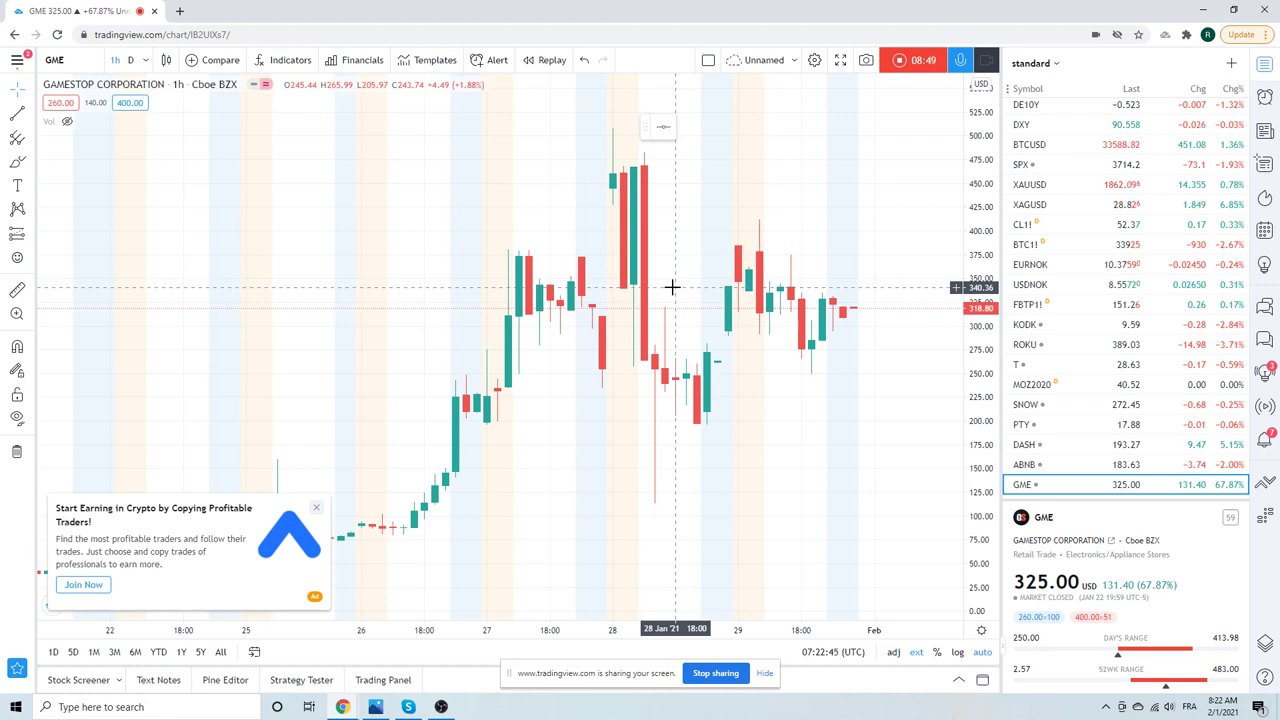
Examine the hourly GME price swings between 26 and 29 January 2021 in closer and wider views
scroll(672, 287, down, 2)
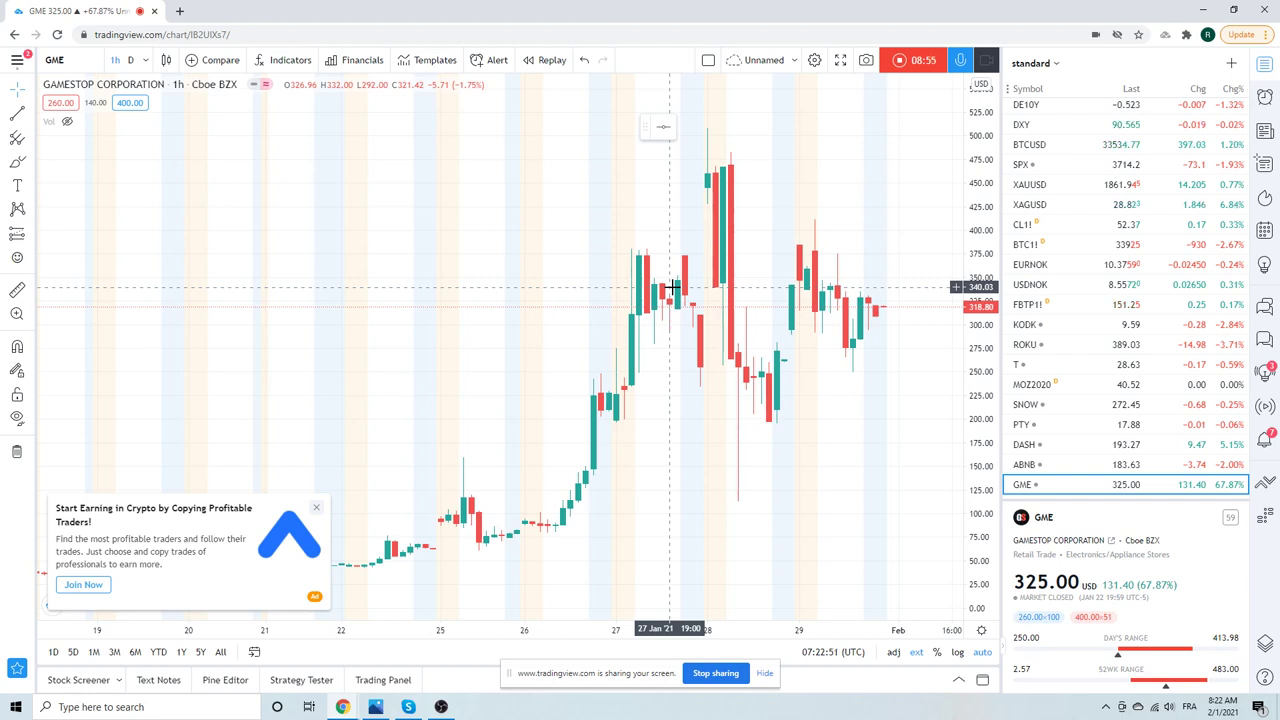
scroll(672, 287, up, 2)
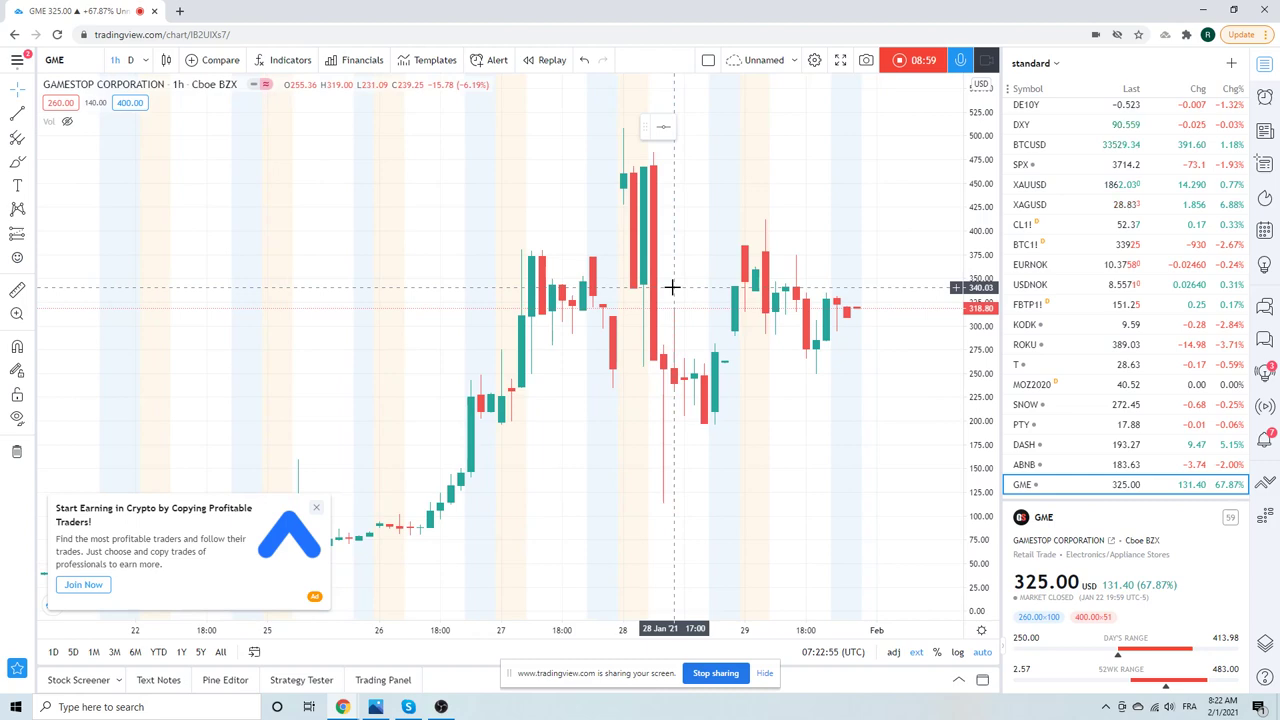
scroll(654, 267, up, 2)
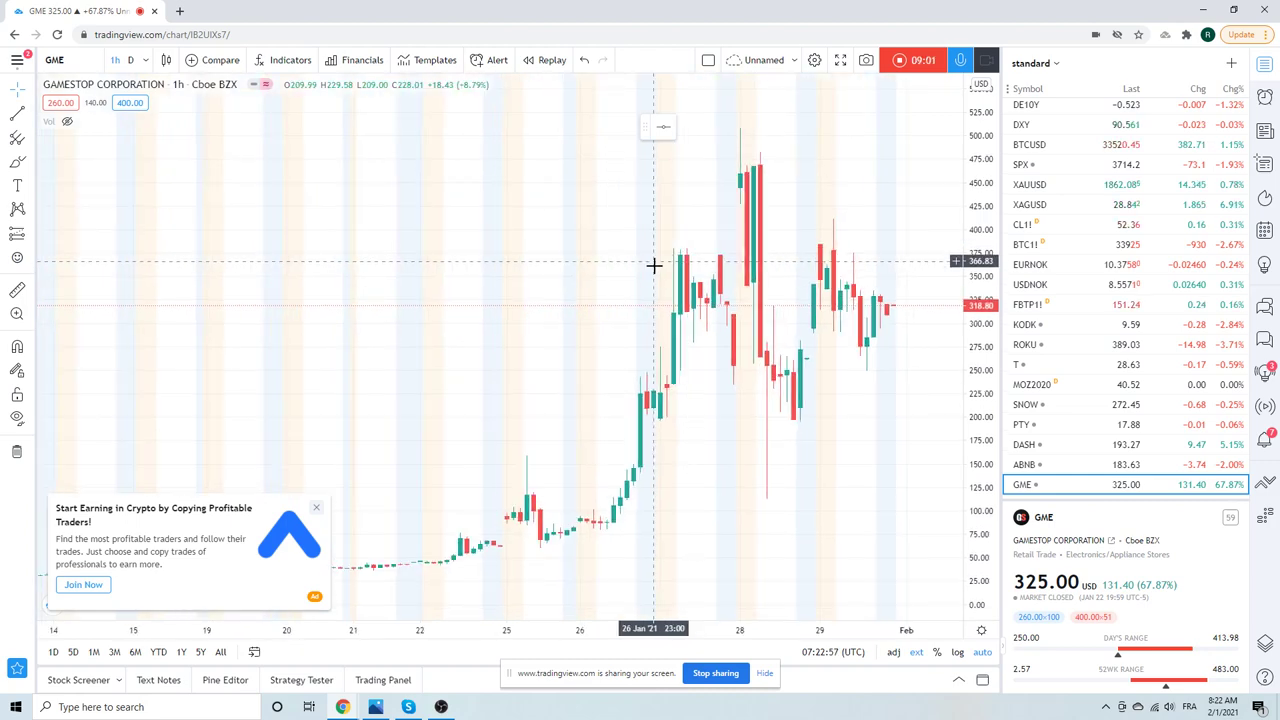
scroll(653, 267, up, 2)
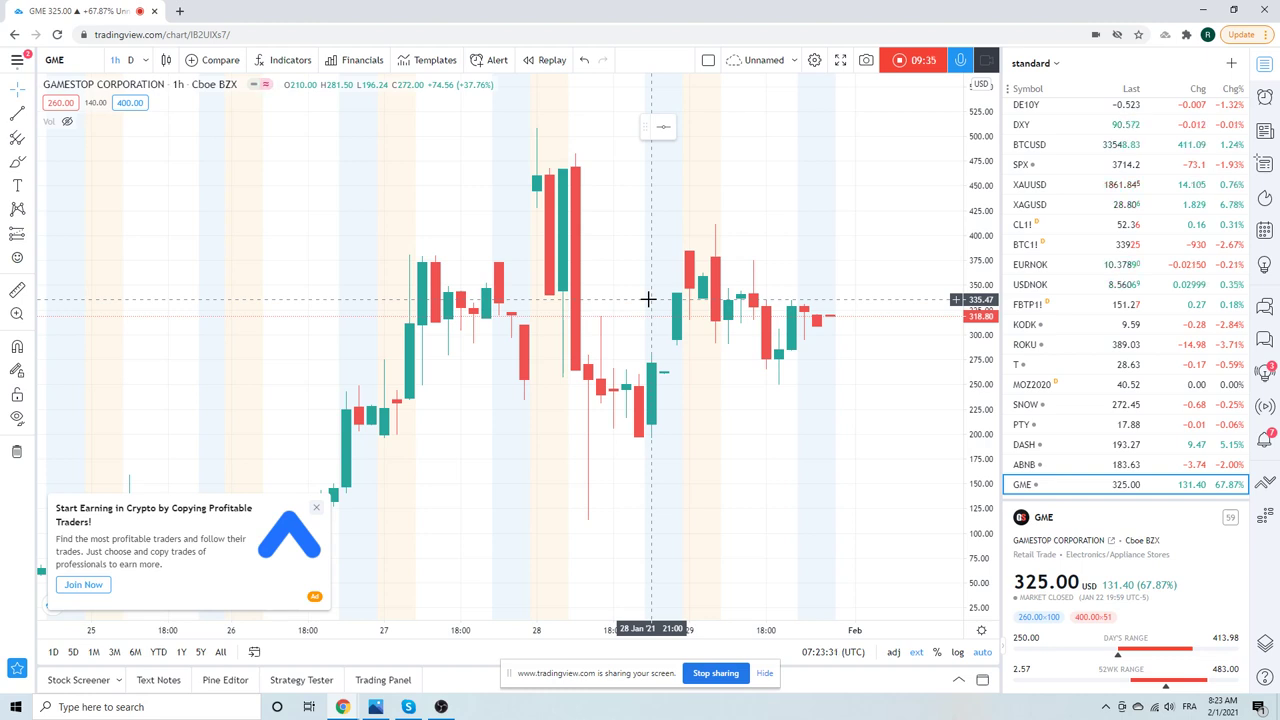
scroll(646, 269, down, 2)
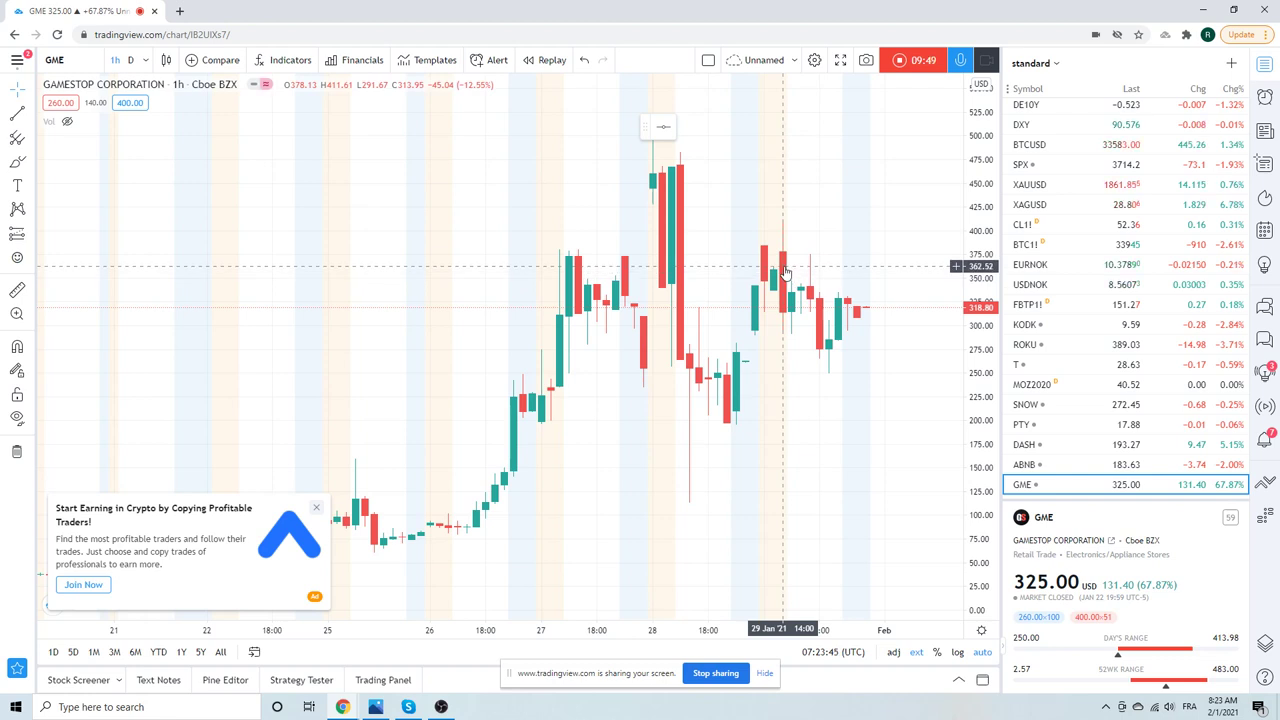
Dismiss the crypto advertisement covering the GME chart and examine the latest hourly candles
click(317, 509)
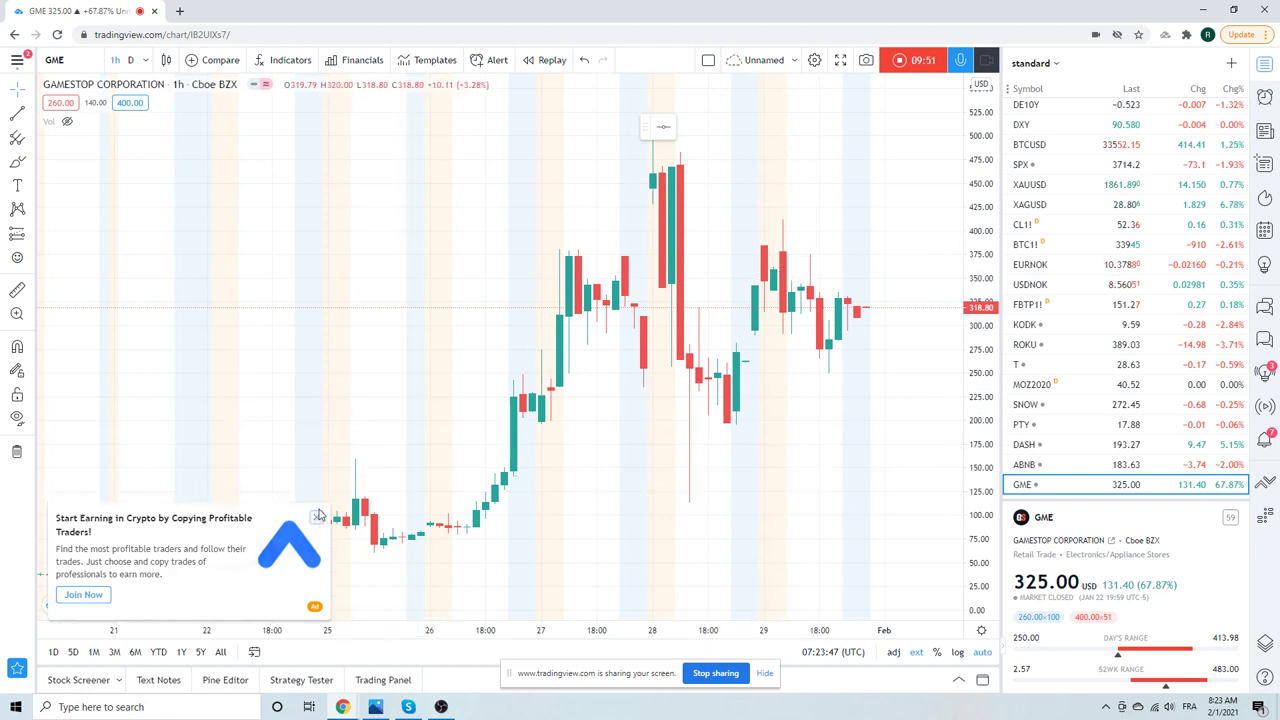
click(853, 240)
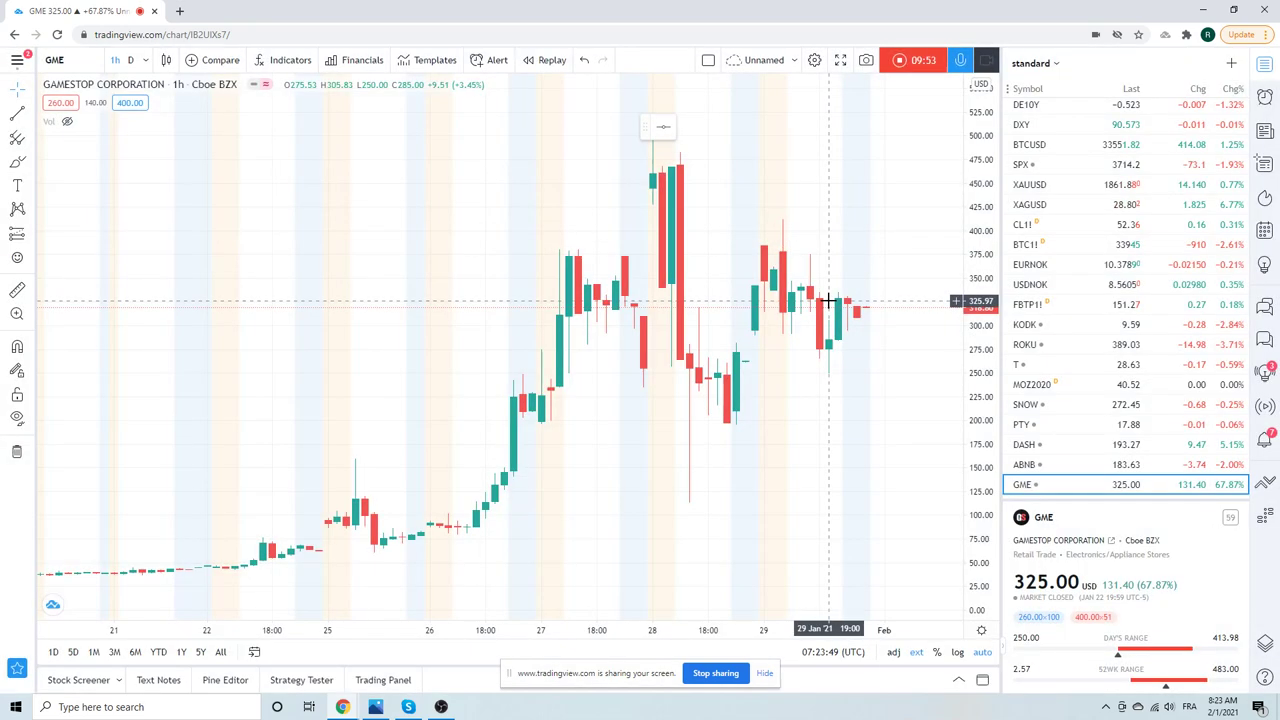
scroll(866, 280, up, 3)
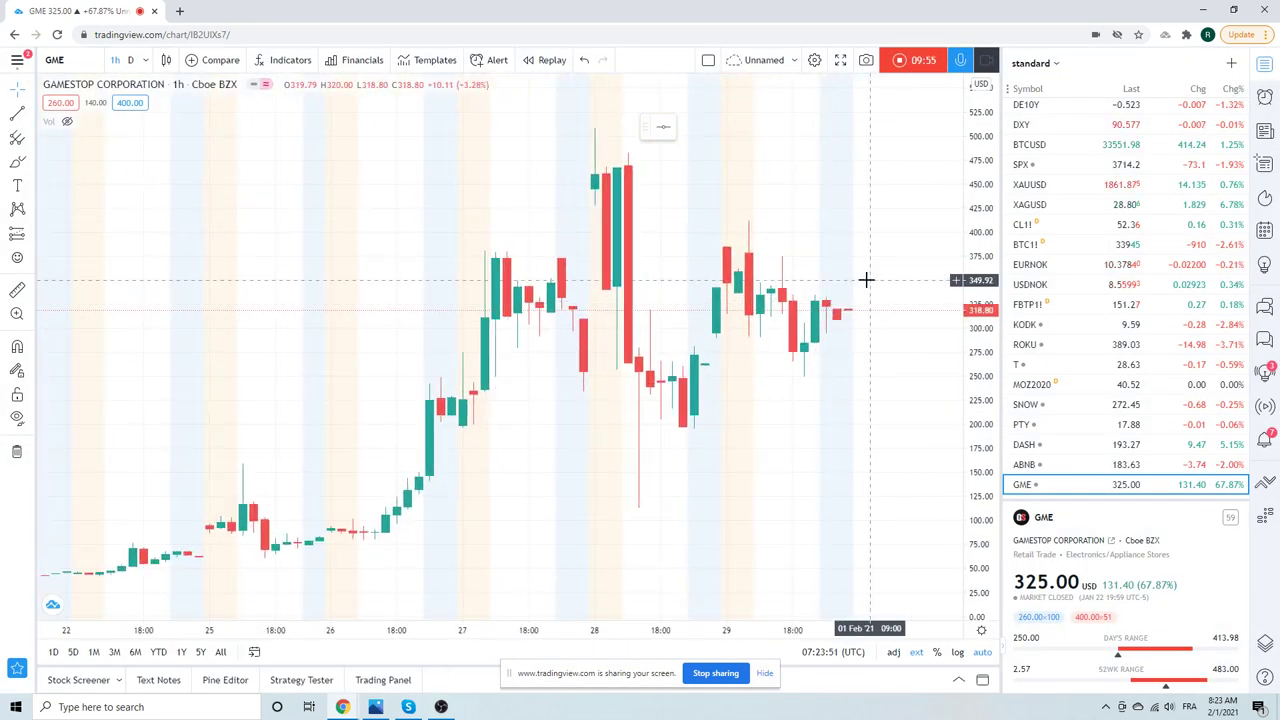